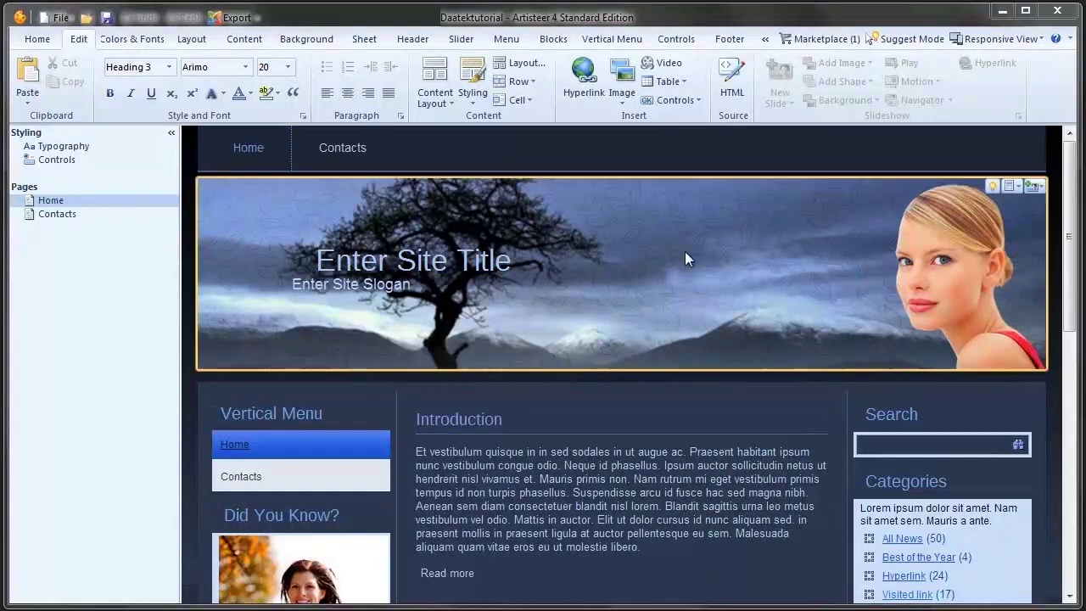
# Look over the Home page template from the header image and vertical menu down to the content and sidebar blocks.
pyautogui.moveTo(1071, 301); pyautogui.dragTo(1067, 333)
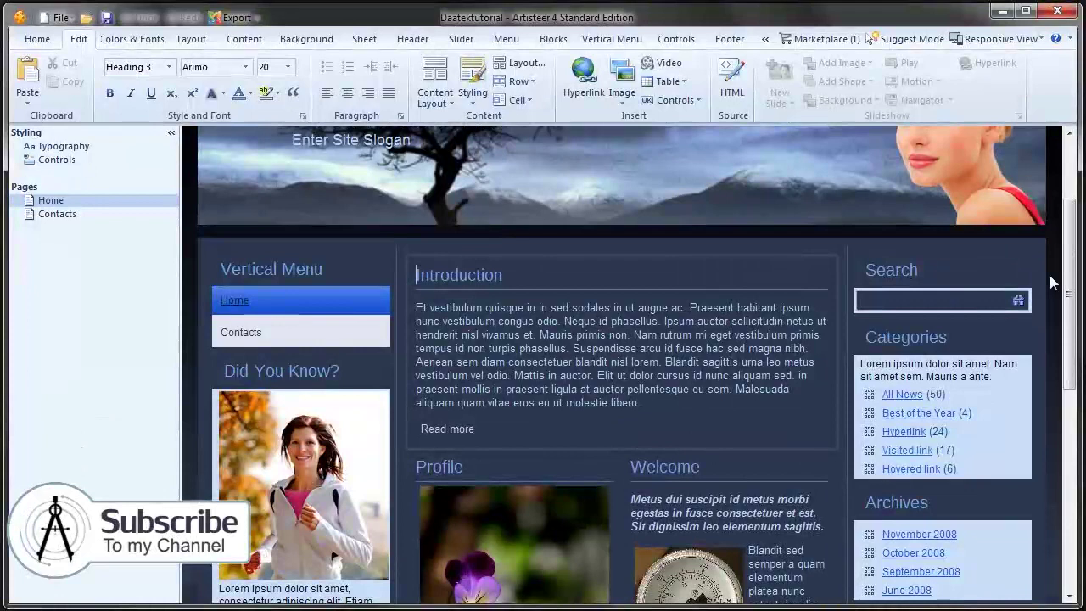
pyautogui.moveTo(1070, 293); pyautogui.dragTo(1066, 318)
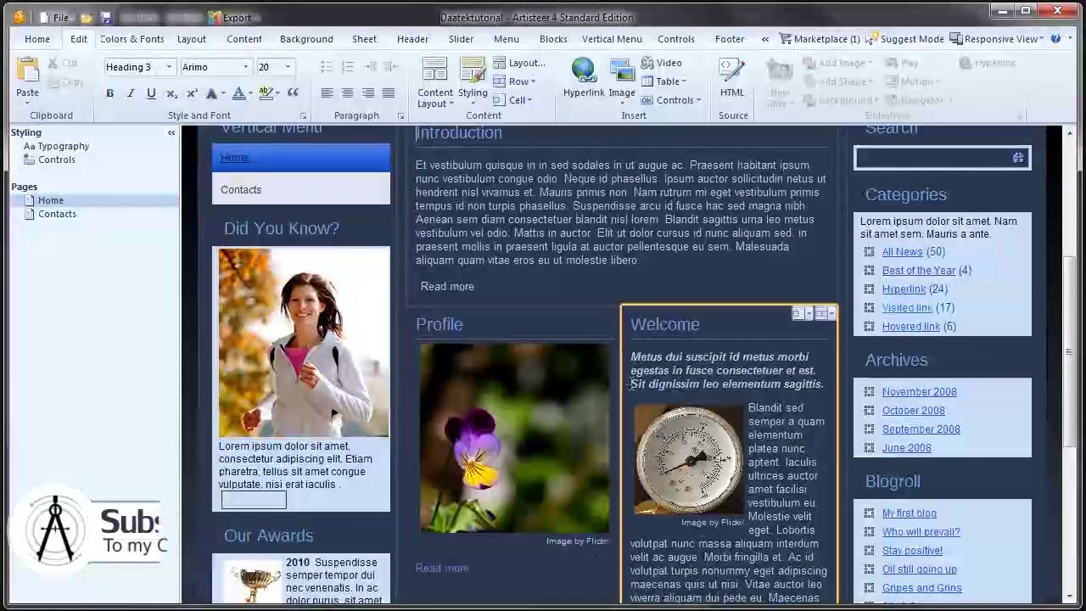
pyautogui.click(1070, 386)
pyautogui.moveTo(1068, 386); pyautogui.dragTo(1018, 286)
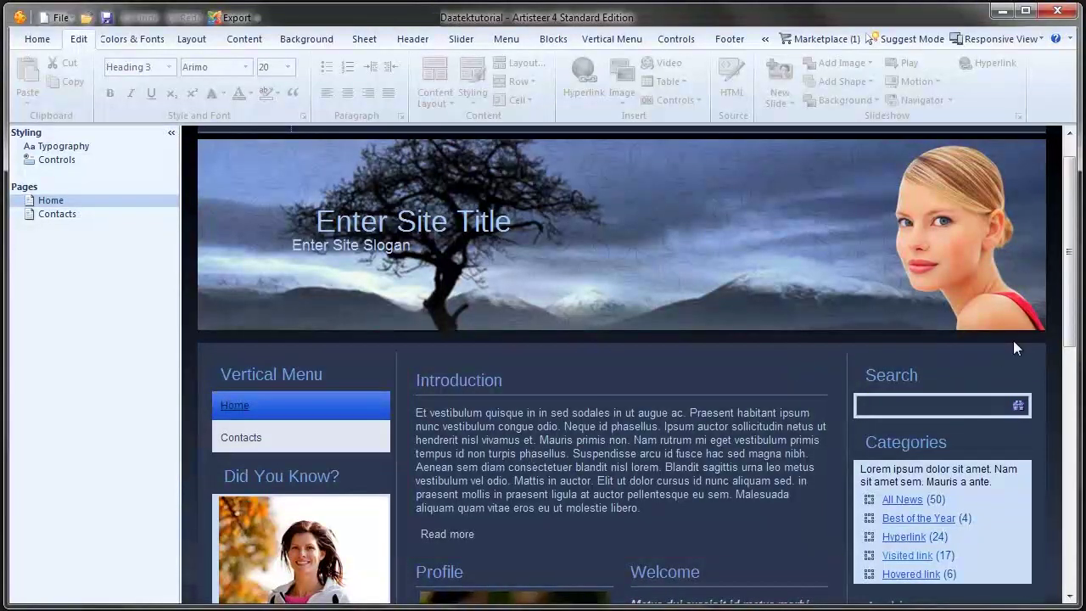
pyautogui.moveTo(1071, 322)
pyautogui.mouseDown()
pyautogui.moveTo(1070, 301)
pyautogui.moveTo(1070, 573)
pyautogui.moveTo(1067, 304)
pyautogui.mouseUp()
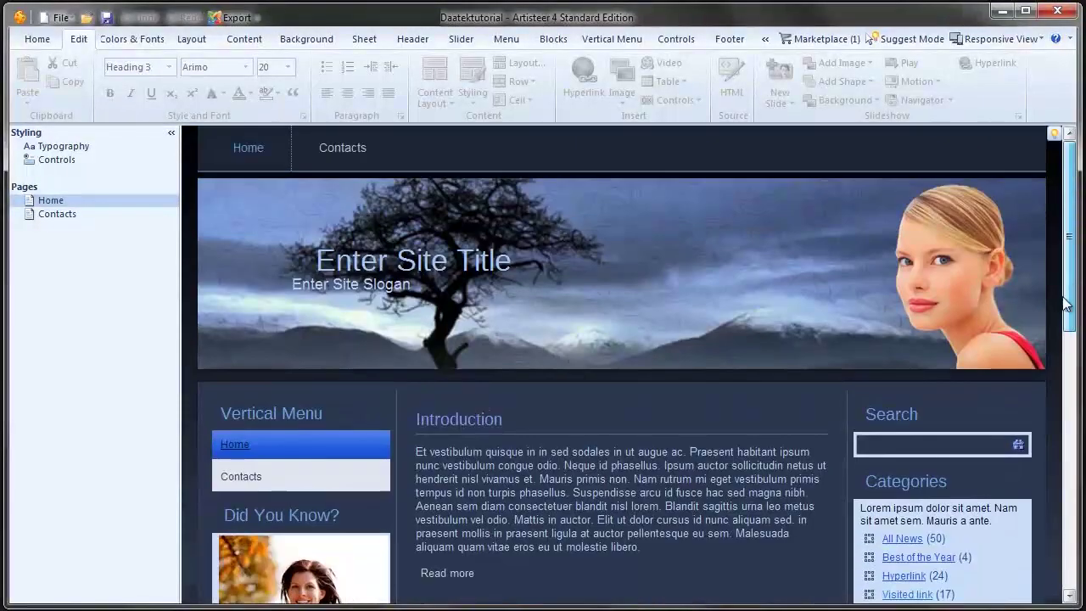
pyautogui.scroll(-2, 573, 344)
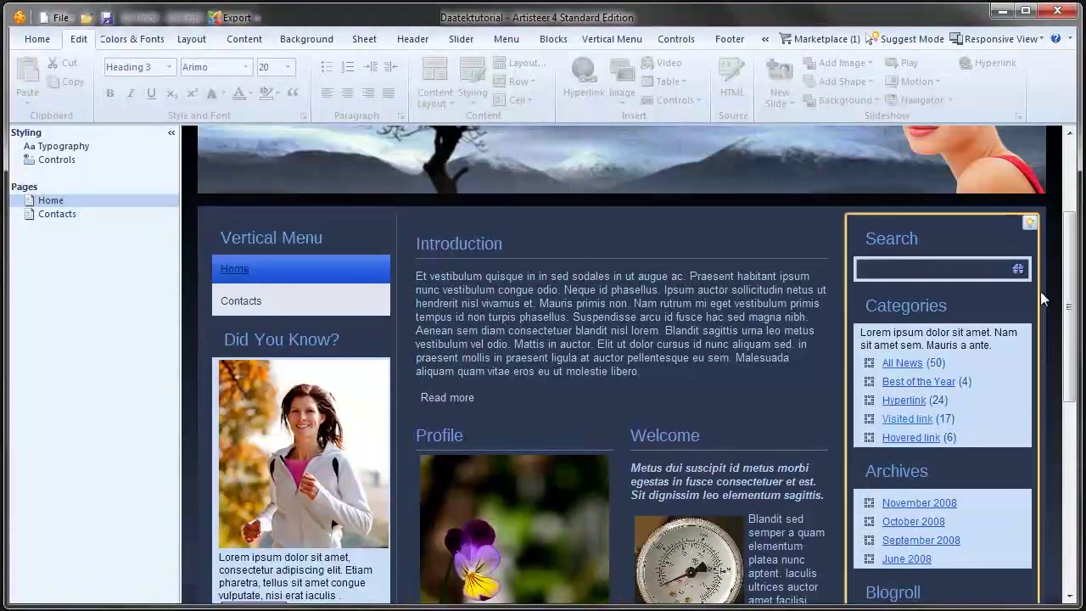
pyautogui.moveTo(1069, 310); pyautogui.dragTo(1070, 246)
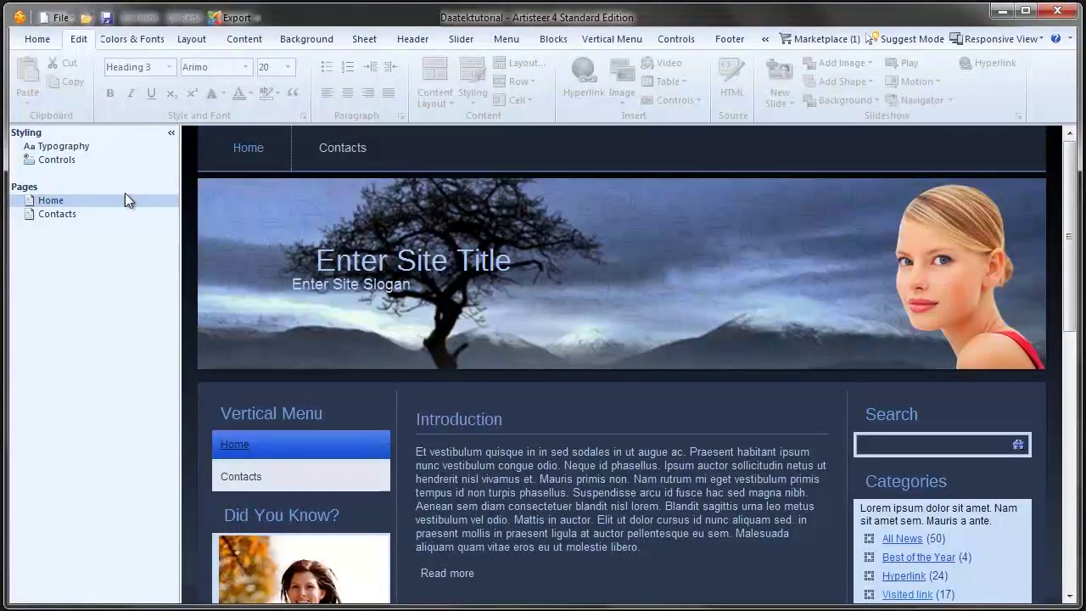
pyautogui.click(275, 413)
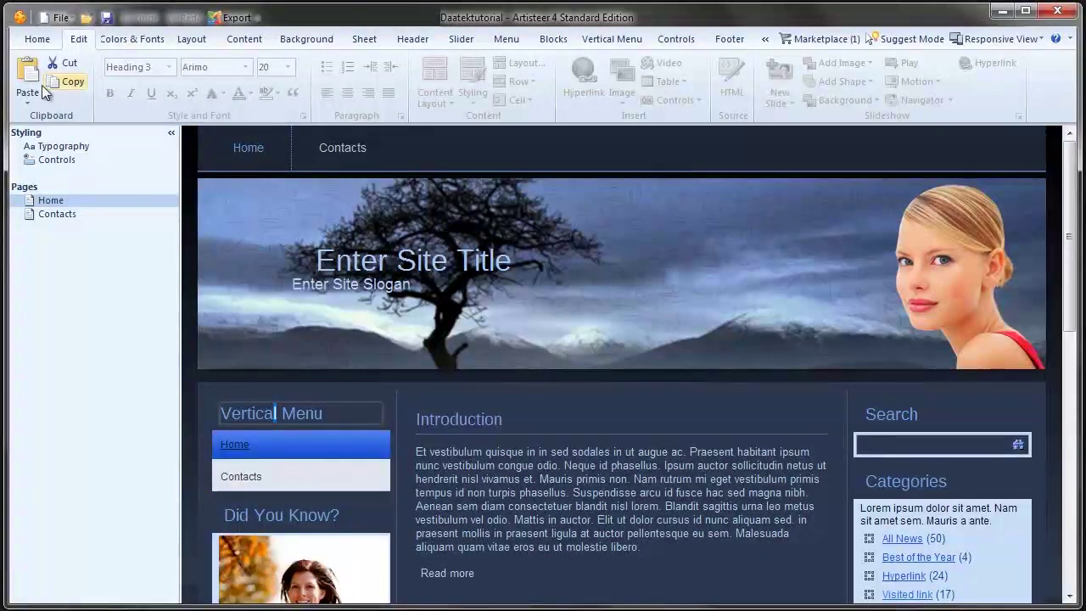
pyautogui.click(291, 395)
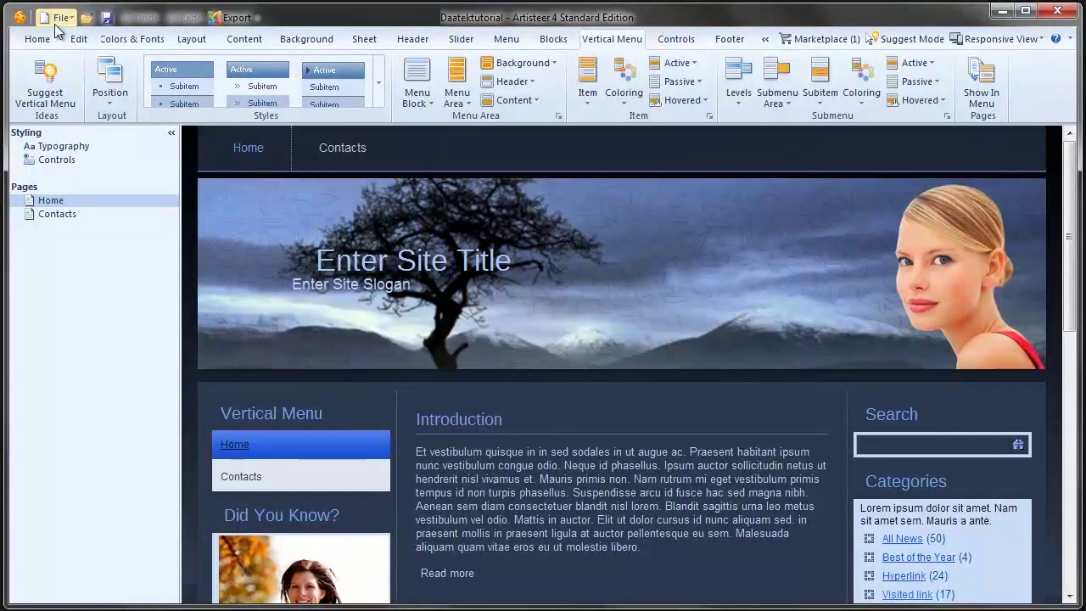
pyautogui.click(78, 40)
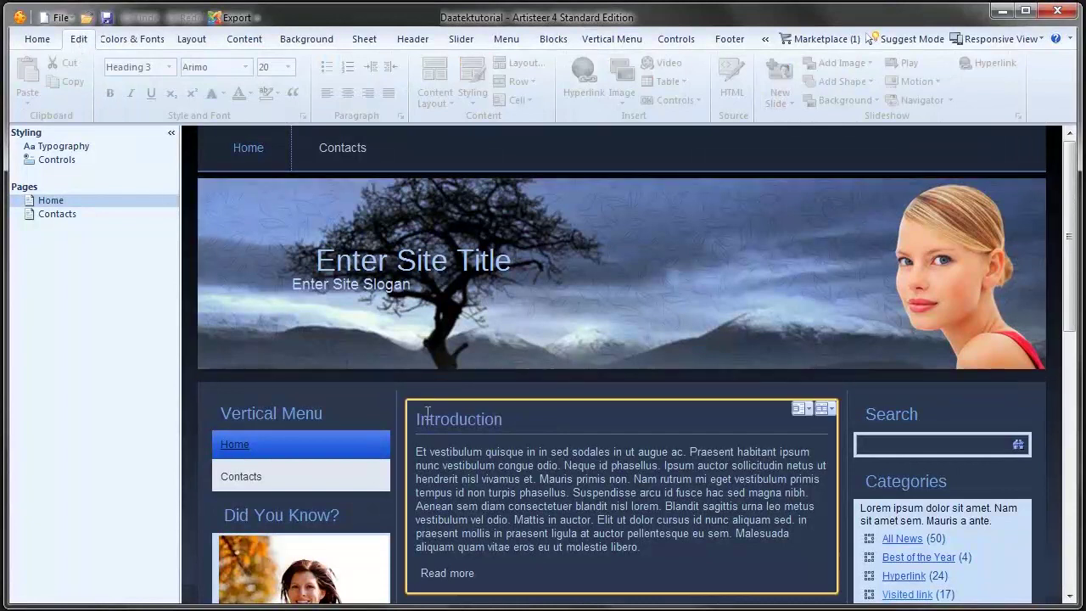
# Select the Introduction heading text in the main content block and view the heading levels available for content.
pyautogui.click(526, 419)
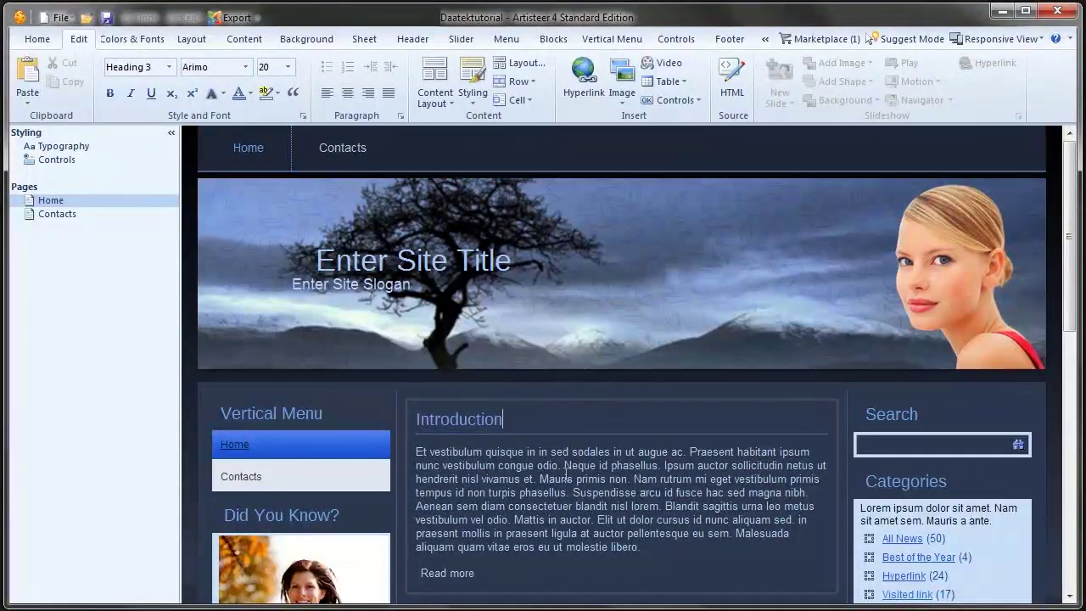
pyautogui.scroll(-3, 566, 476)
pyautogui.scroll(1, 400, 359)
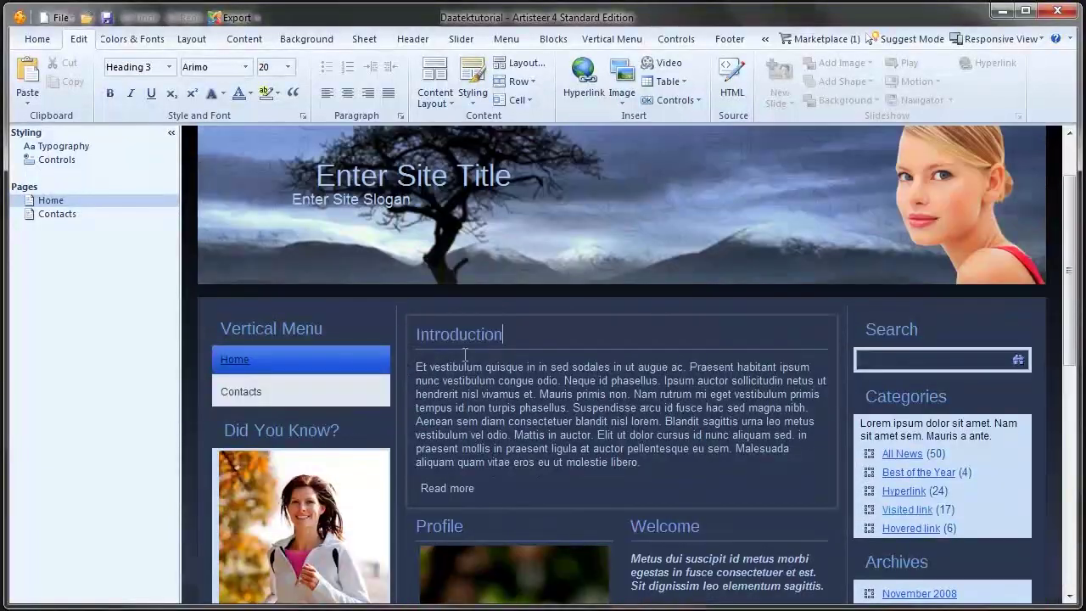
pyautogui.moveTo(416, 335); pyautogui.dragTo(507, 338)
pyautogui.scroll(-1, 379, 298)
pyautogui.scroll(1, 390, 327)
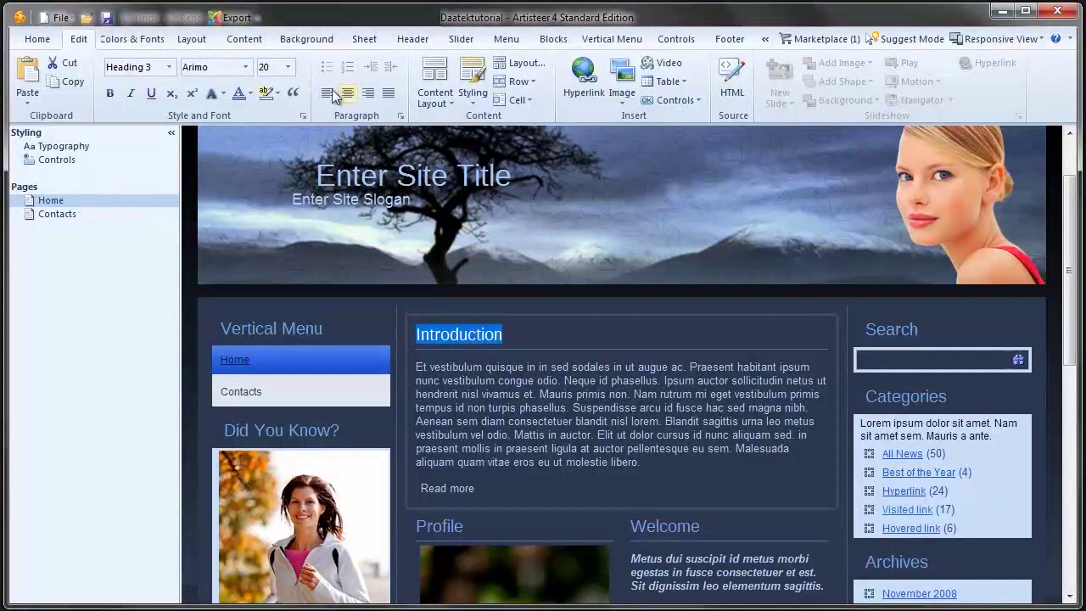
pyautogui.click(243, 41)
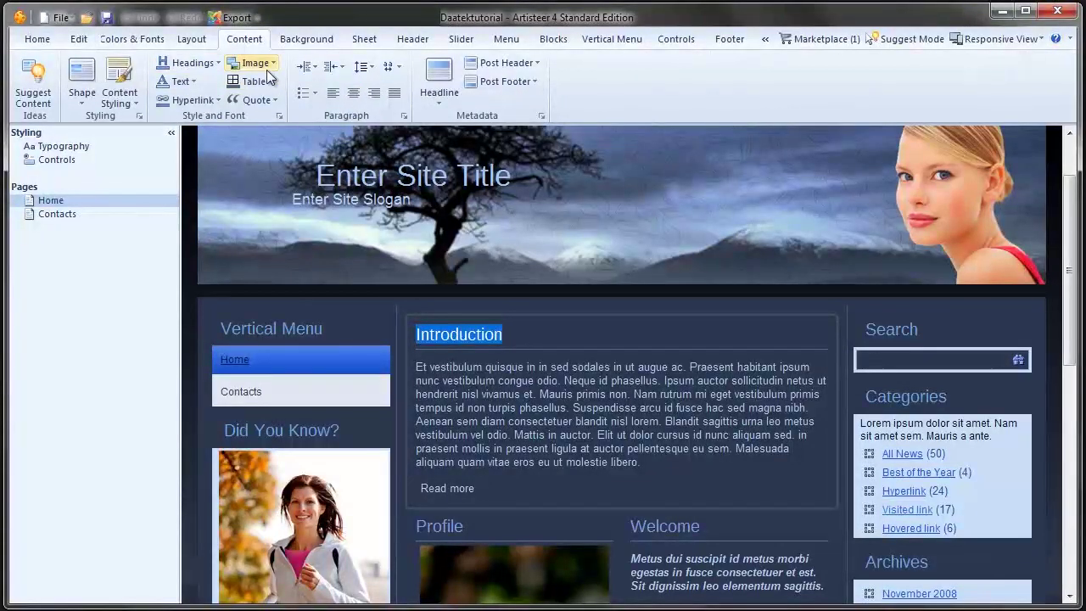
pyautogui.click(223, 63)
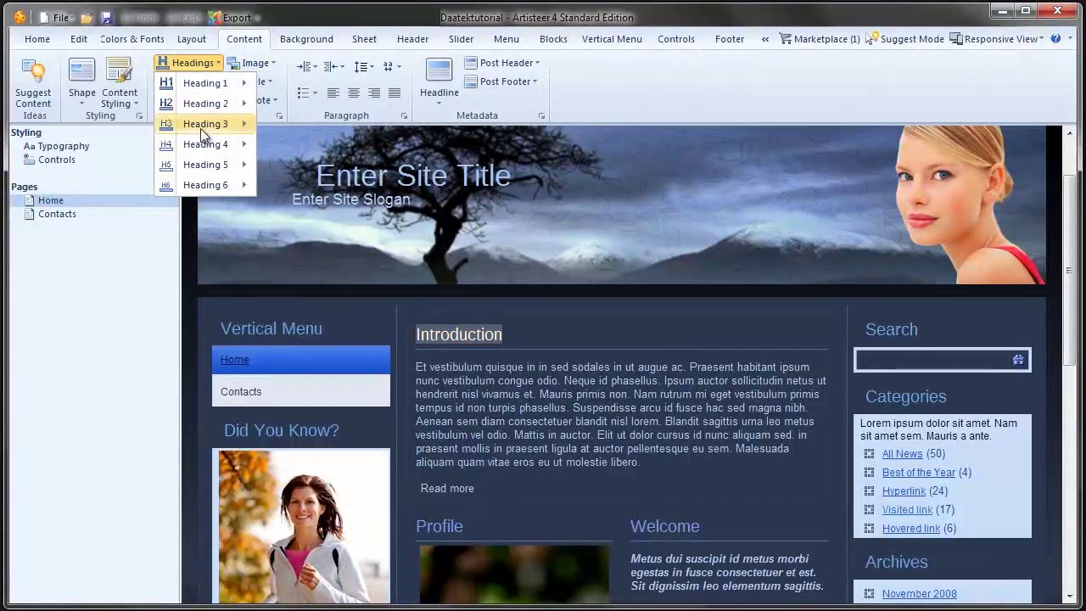
pyautogui.click(77, 41)
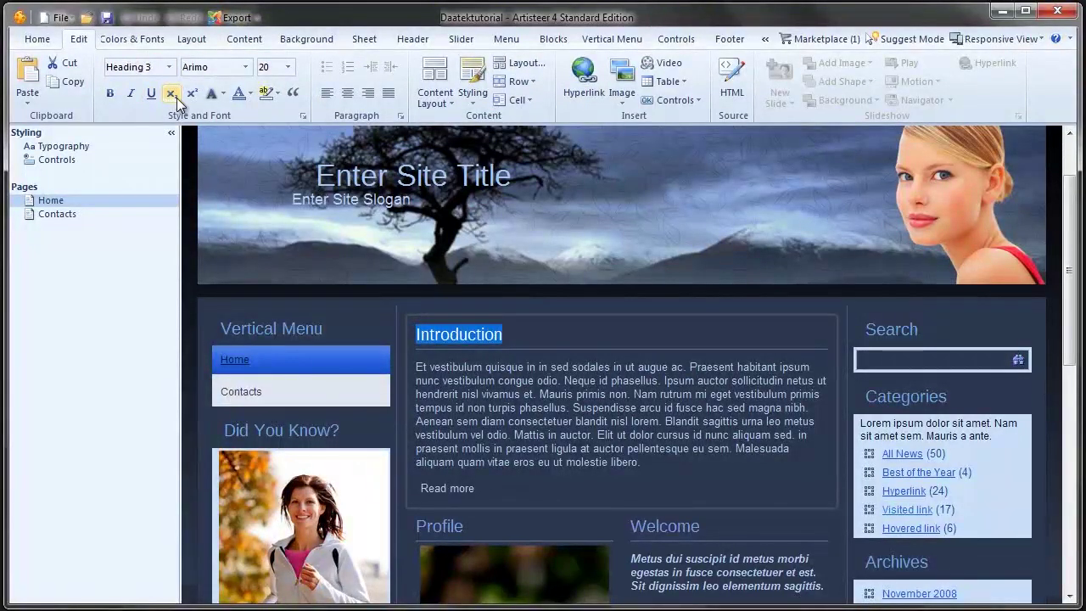
# Format the selected Introduction title as Heading 1.
pyautogui.scroll(-2, 361, 262)
pyautogui.scroll(2, 535, 372)
pyautogui.click(171, 67)
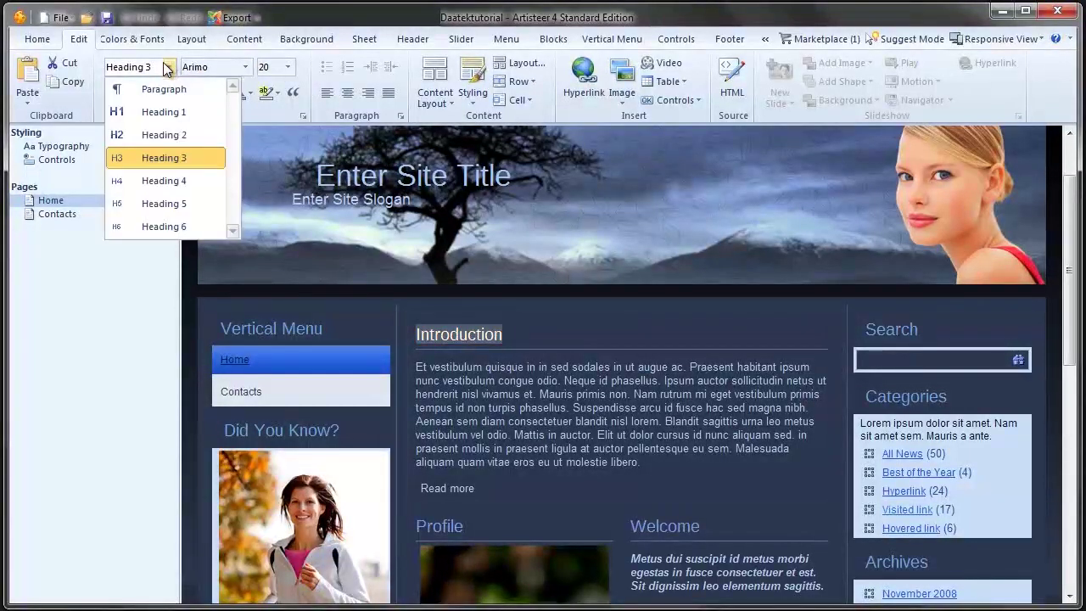
pyautogui.click(152, 224)
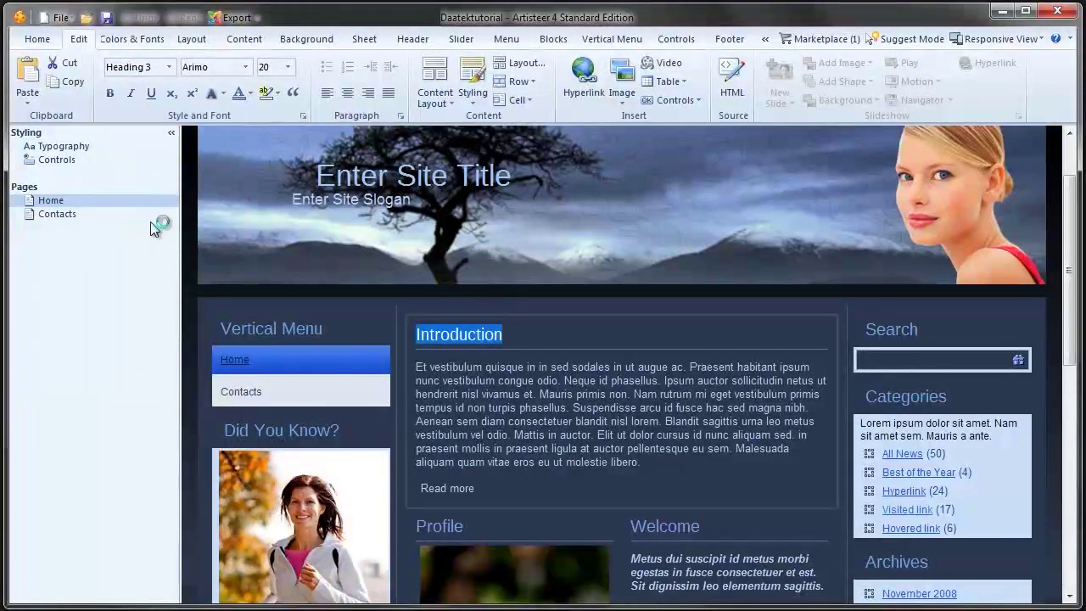
pyautogui.click(168, 67)
pyautogui.click(155, 112)
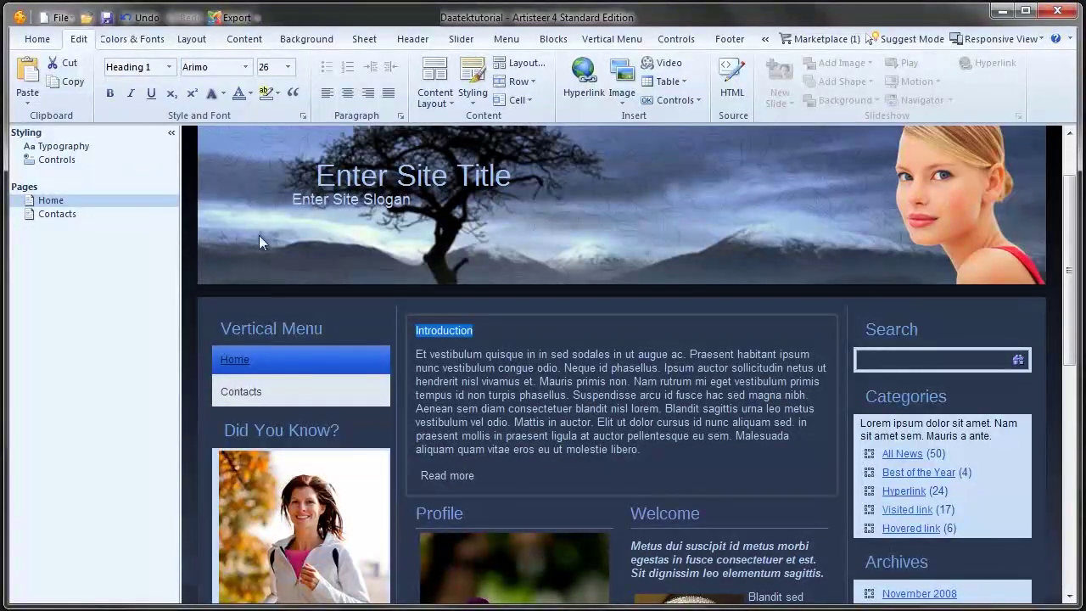
# Set the Introduction heading to bold Comic Sans MS and give it the Large Shadow text effect with a dark outline.
pyautogui.click(245, 67)
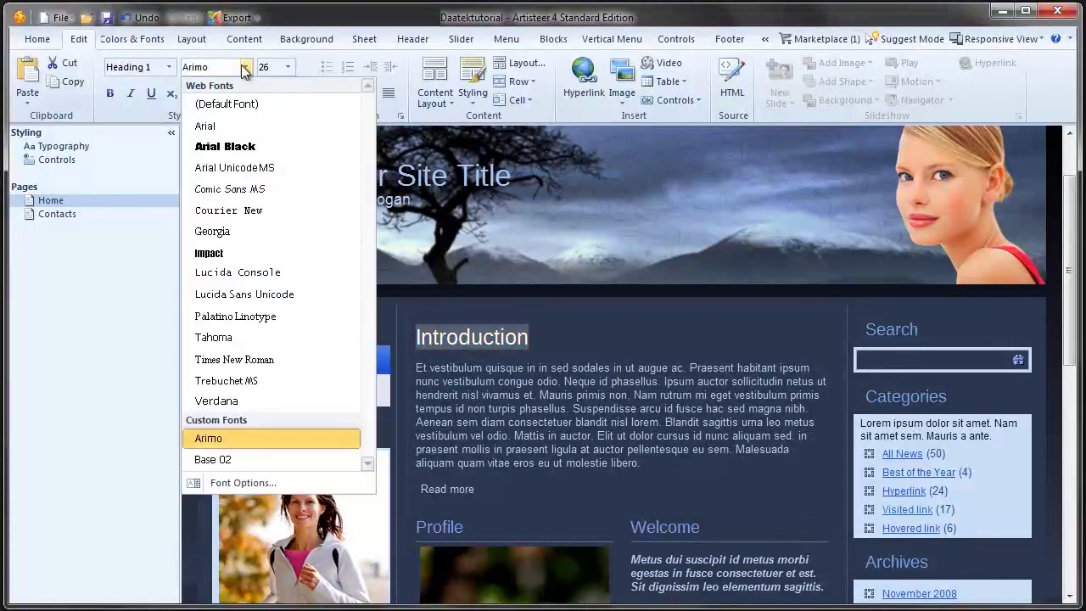
pyautogui.click(214, 195)
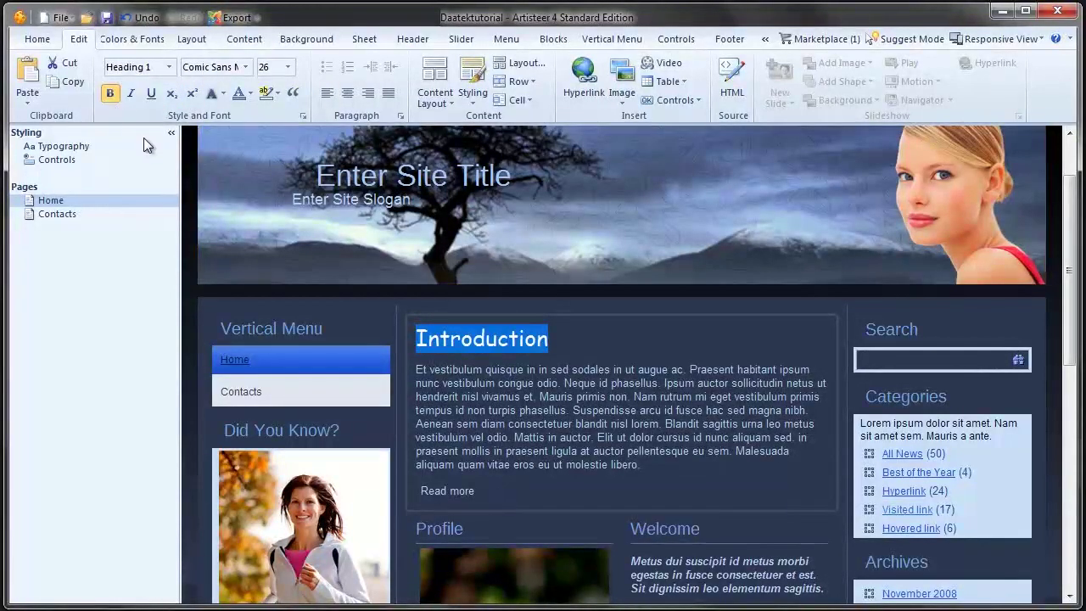
pyautogui.click(212, 93)
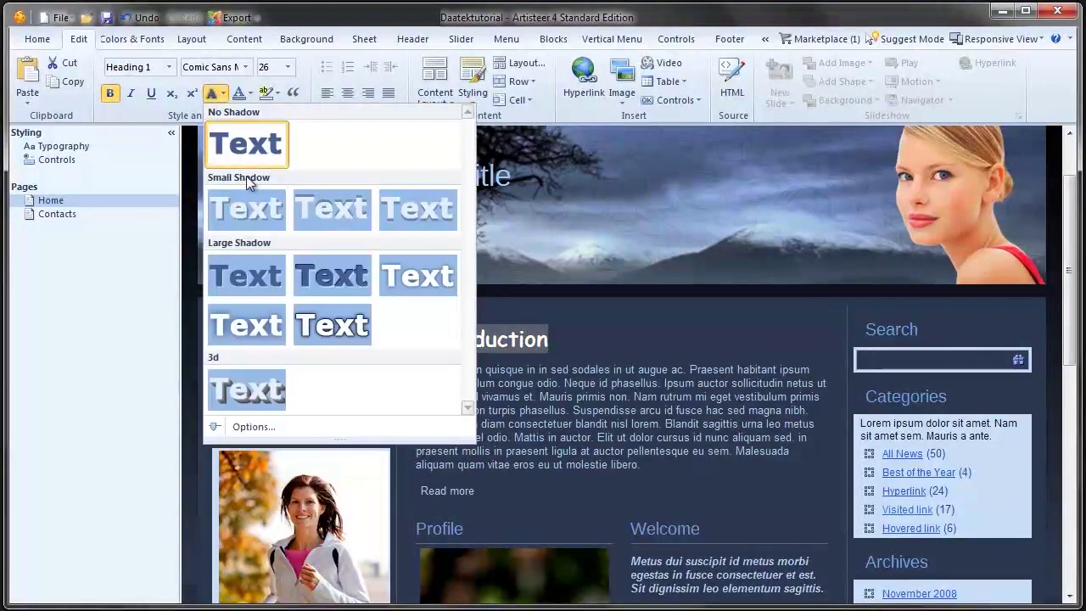
pyautogui.click(346, 321)
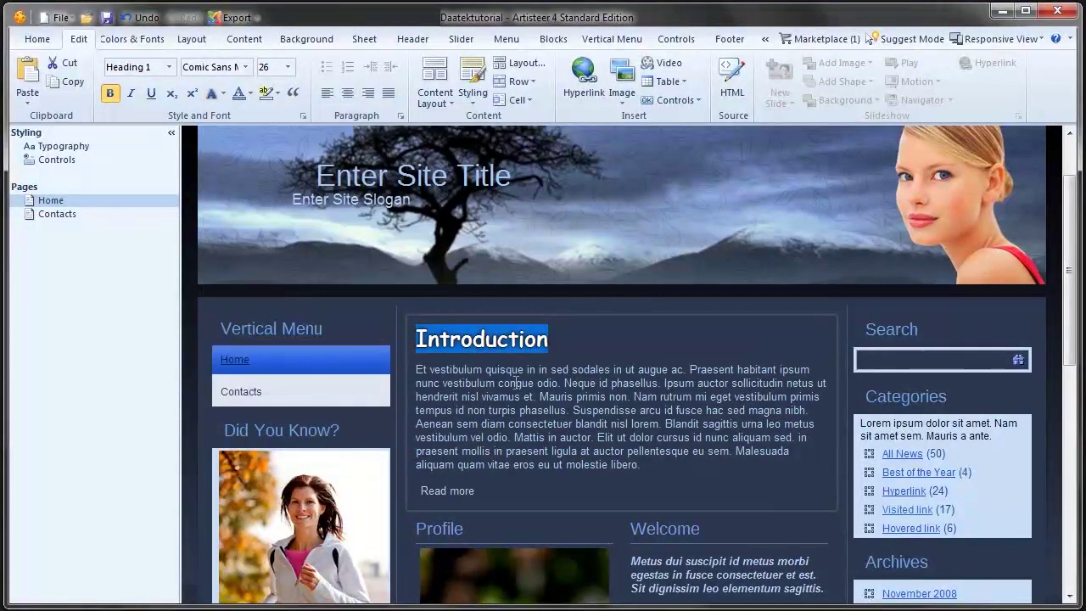
pyautogui.click(492, 342)
pyautogui.moveTo(414, 339); pyautogui.dragTo(549, 340)
pyautogui.click(559, 341)
# Examine the style, font and size settings of the Introduction paragraph and the Profile heading.
pyautogui.scroll(-1, 567, 416)
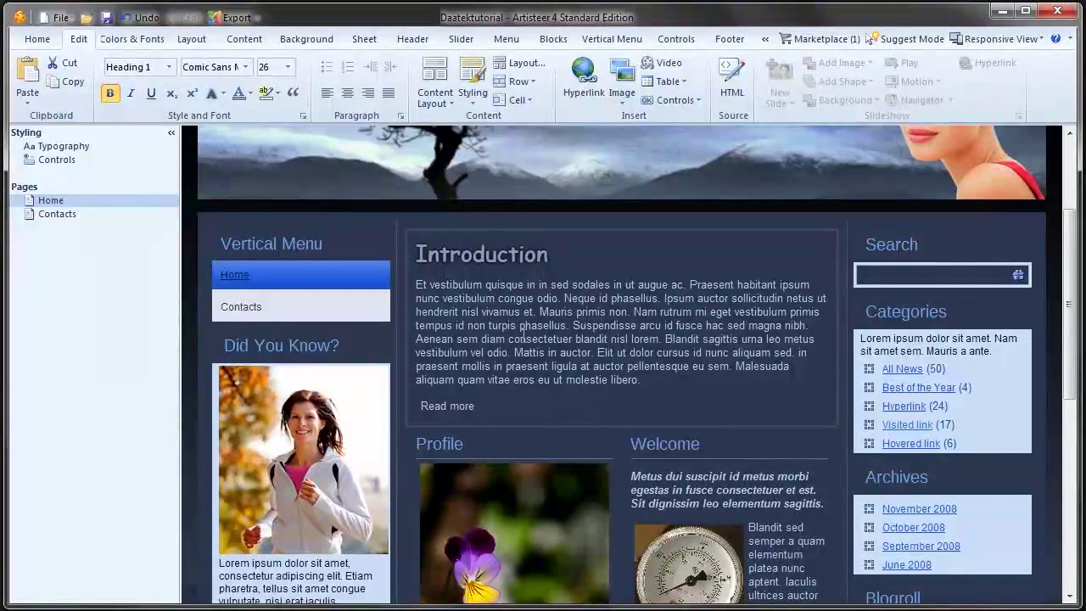
pyautogui.click(574, 341)
pyautogui.moveTo(646, 379); pyautogui.dragTo(481, 298)
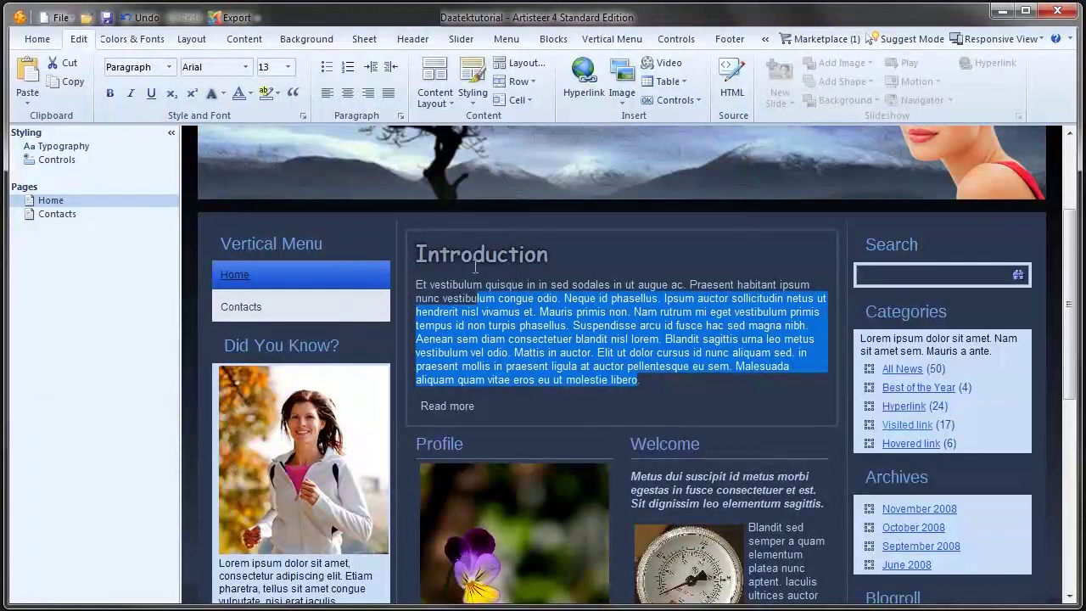
pyautogui.click(447, 444)
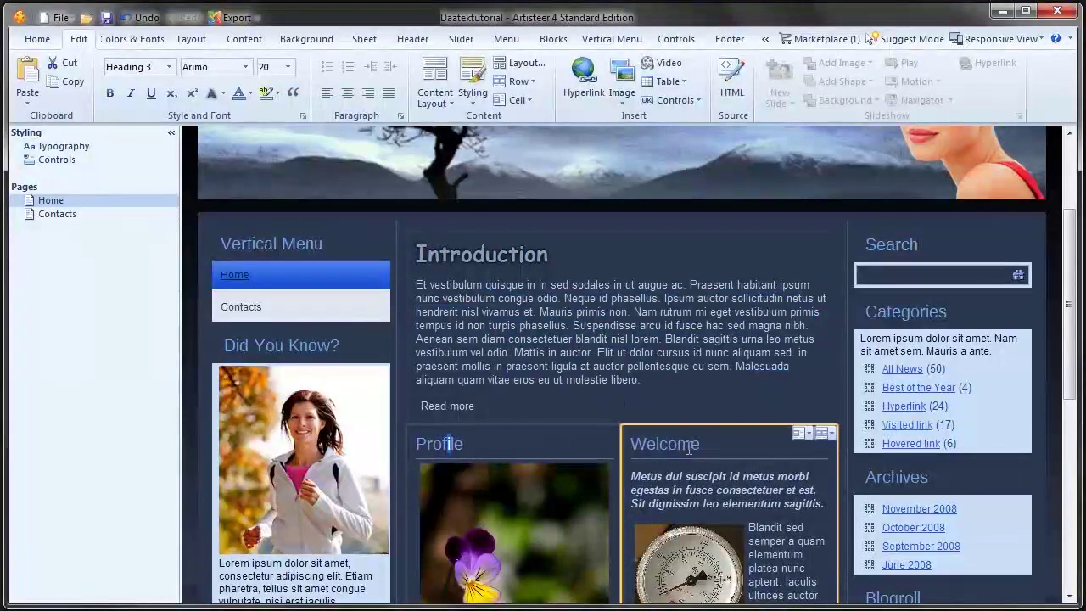
pyautogui.click(462, 254)
pyautogui.moveTo(418, 286); pyautogui.dragTo(633, 386)
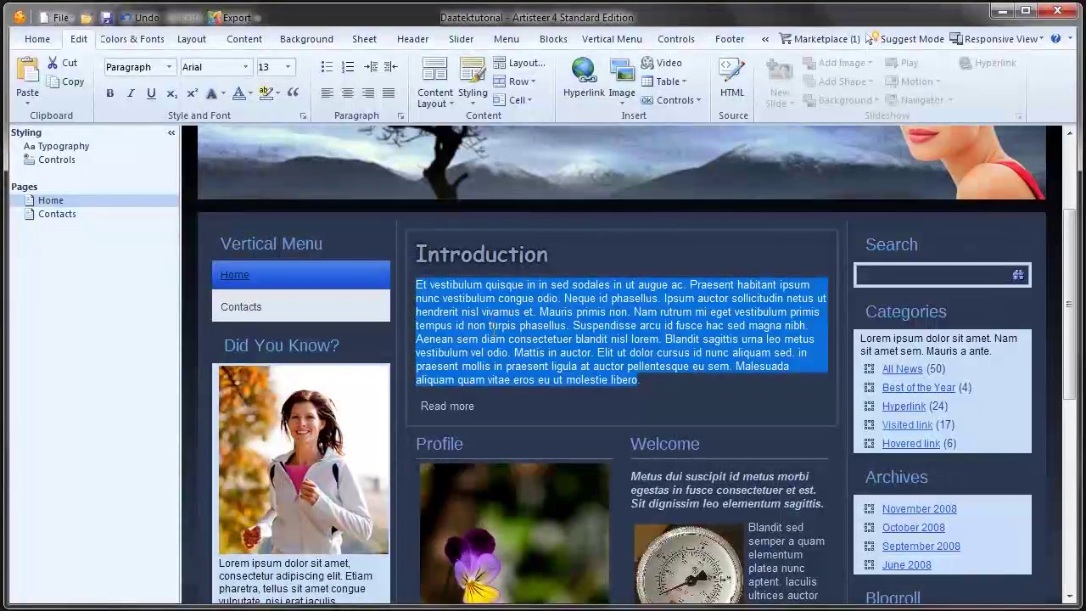
pyautogui.scroll(-2, 513, 354)
pyautogui.scroll(2, 528, 357)
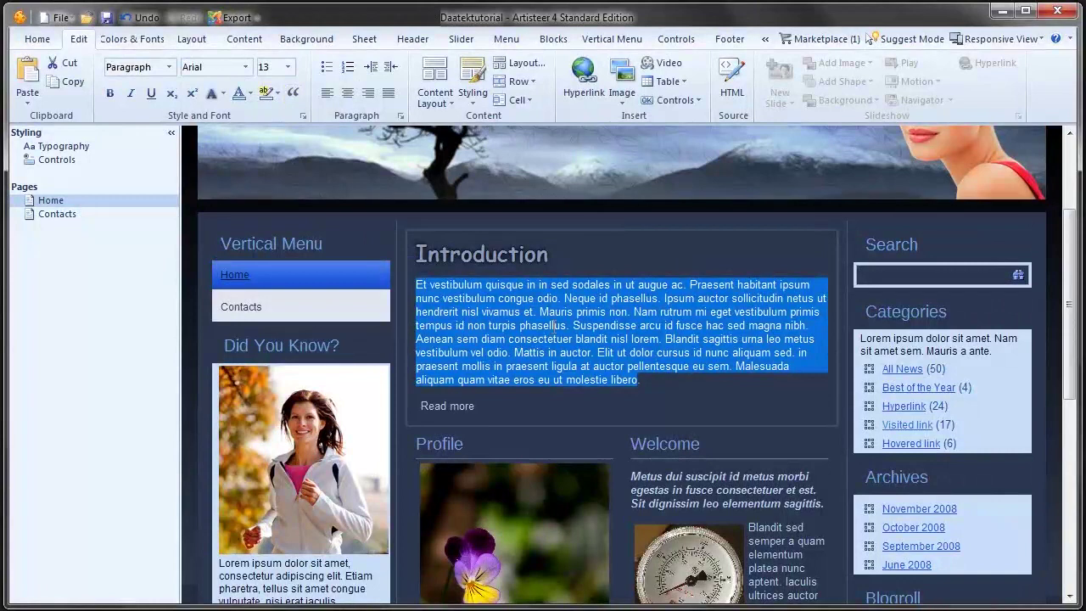
# Insert a quote block below the Introduction paragraph and fill it with "Mauris primis non. Nam rutrum" copied from that paragraph.
pyautogui.click(645, 382)
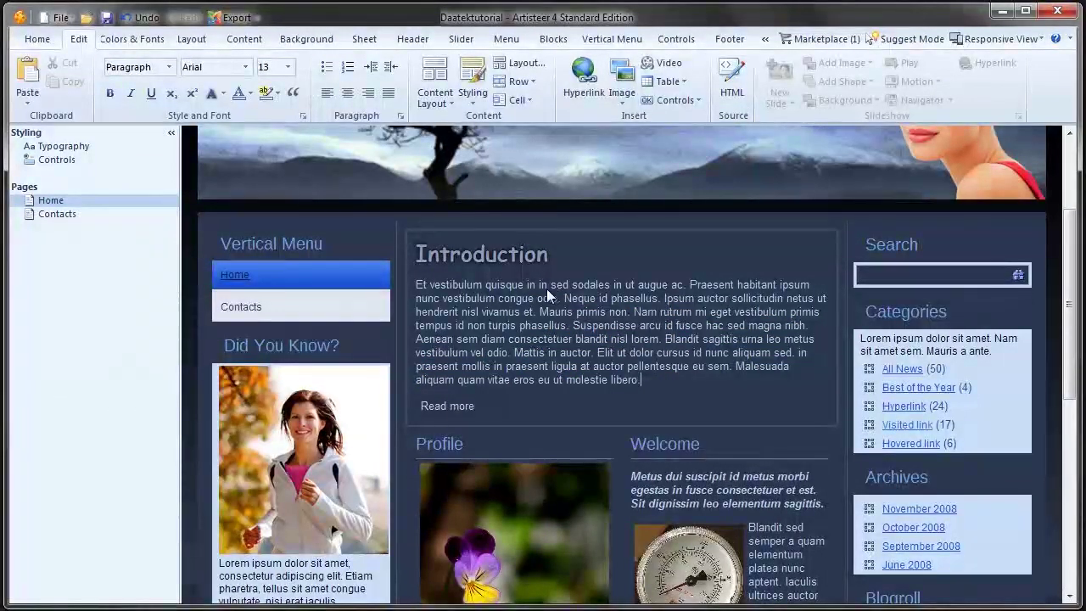
pyautogui.press('Return')
pyautogui.click(293, 94)
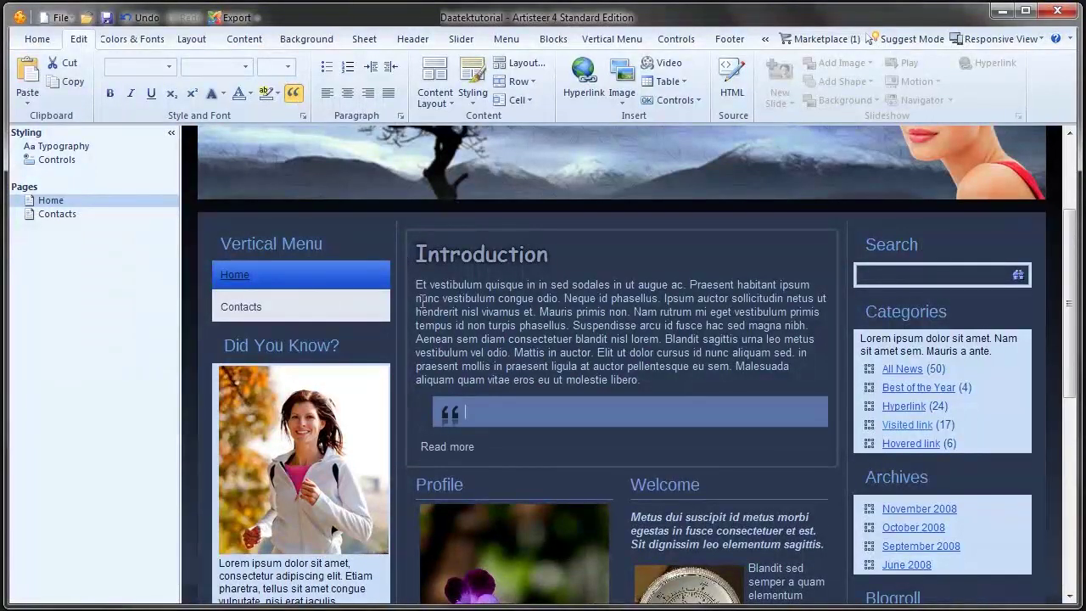
pyautogui.moveTo(541, 312); pyautogui.dragTo(691, 312)
pyautogui.hotkey('ctrl', 'c')
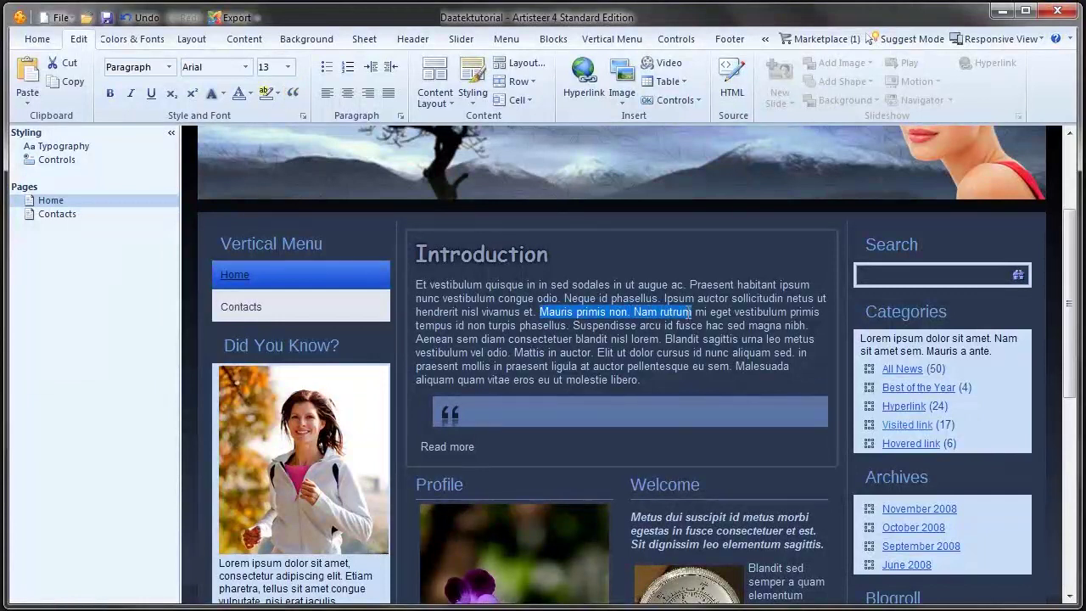
pyautogui.click(594, 413)
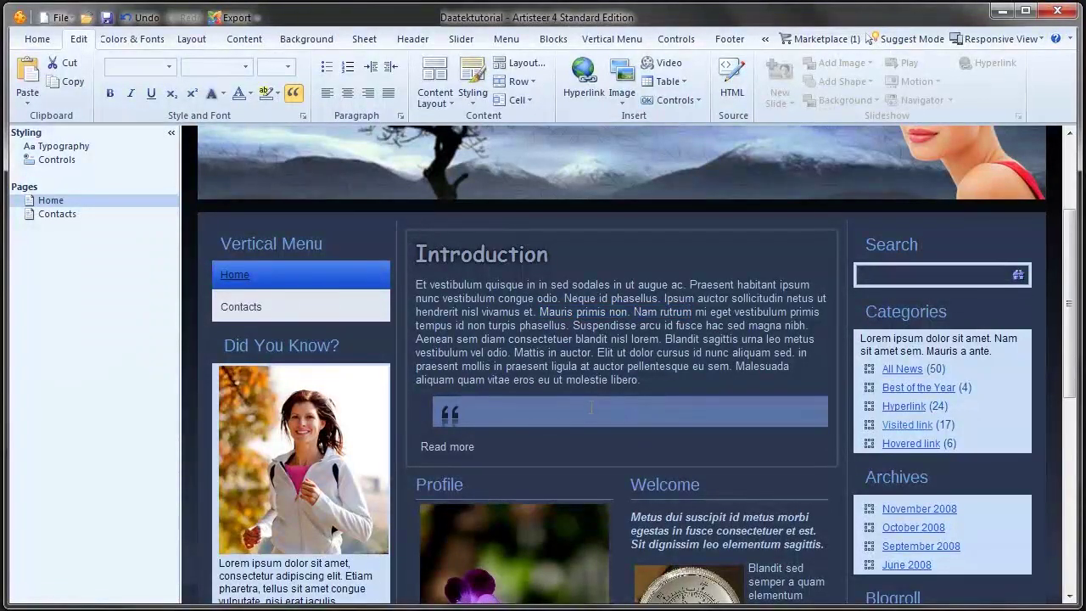
pyautogui.hotkey('ctrl', 'v')
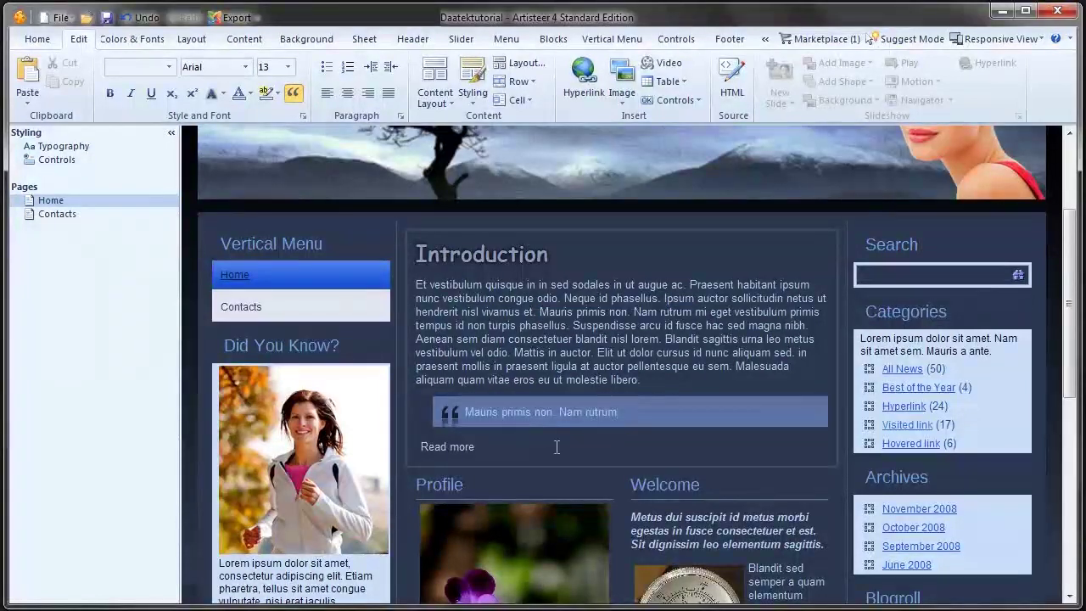
pyautogui.scroll(-1, 554, 446)
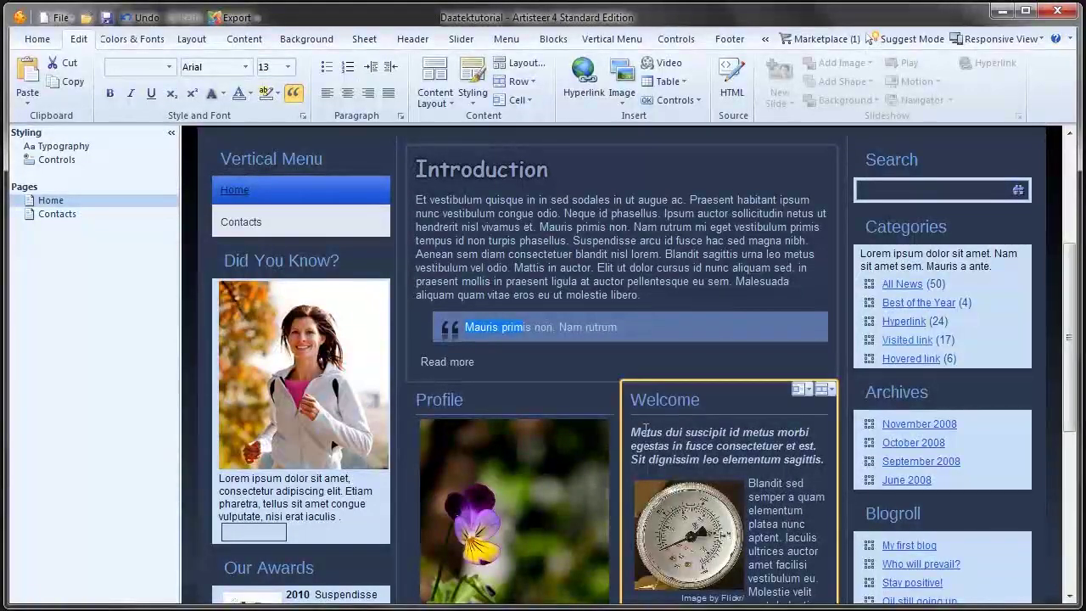
pyautogui.scroll(-1, 552, 268)
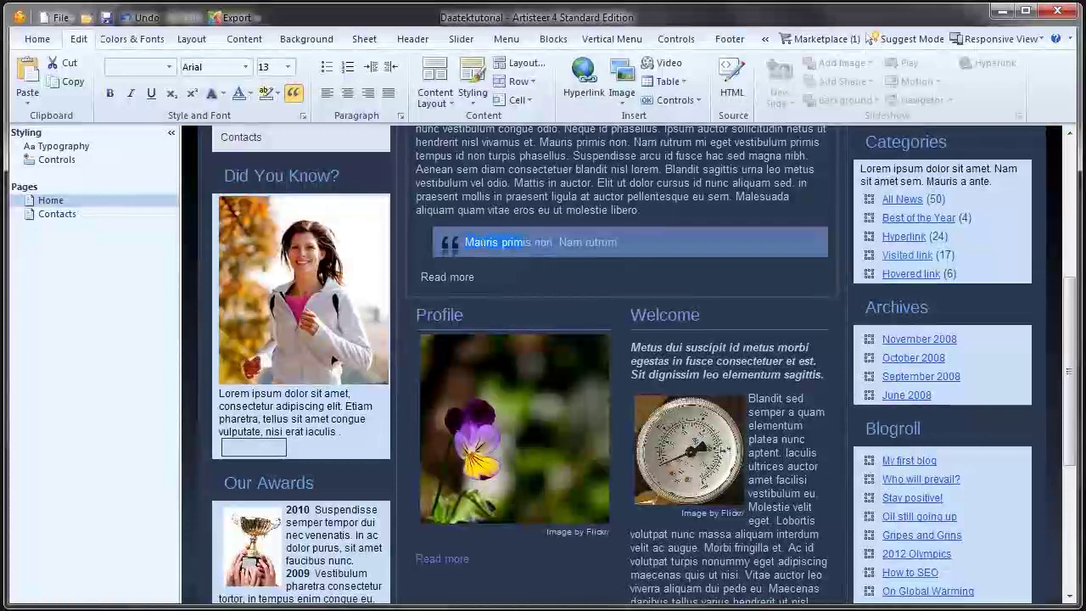
pyautogui.scroll(1, 501, 276)
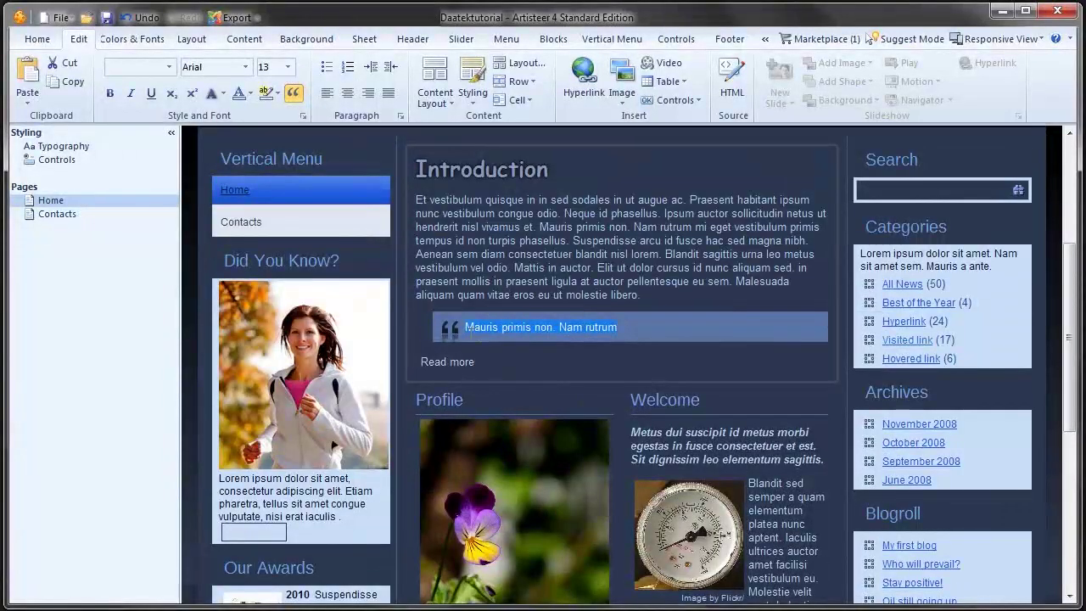
# Delete the text inside the quote block below the Introduction paragraph, leaving the block in place.
pyautogui.press('Delete')
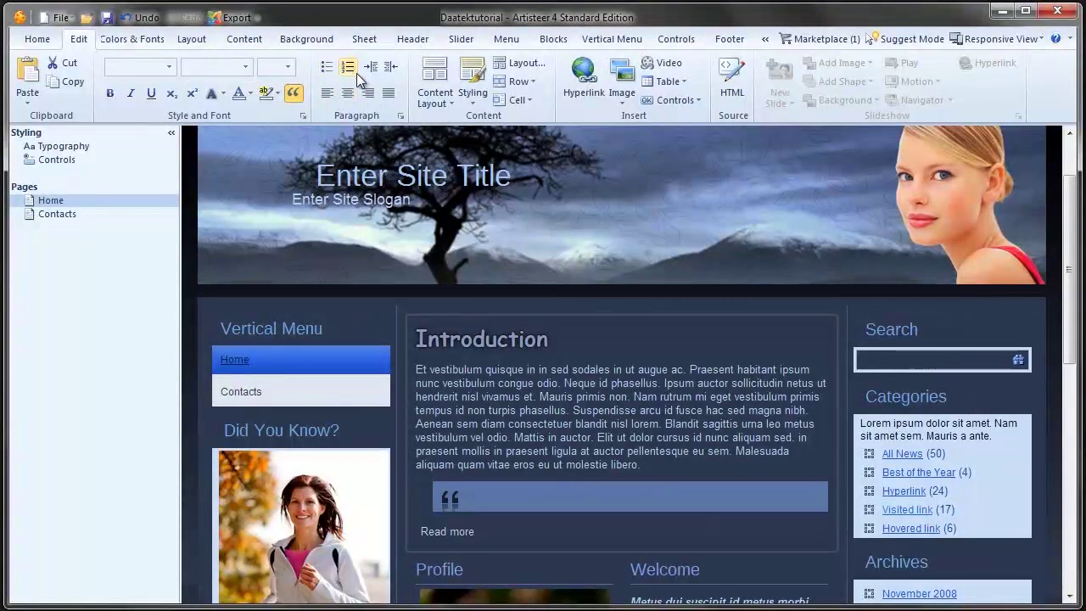
pyautogui.click(418, 370)
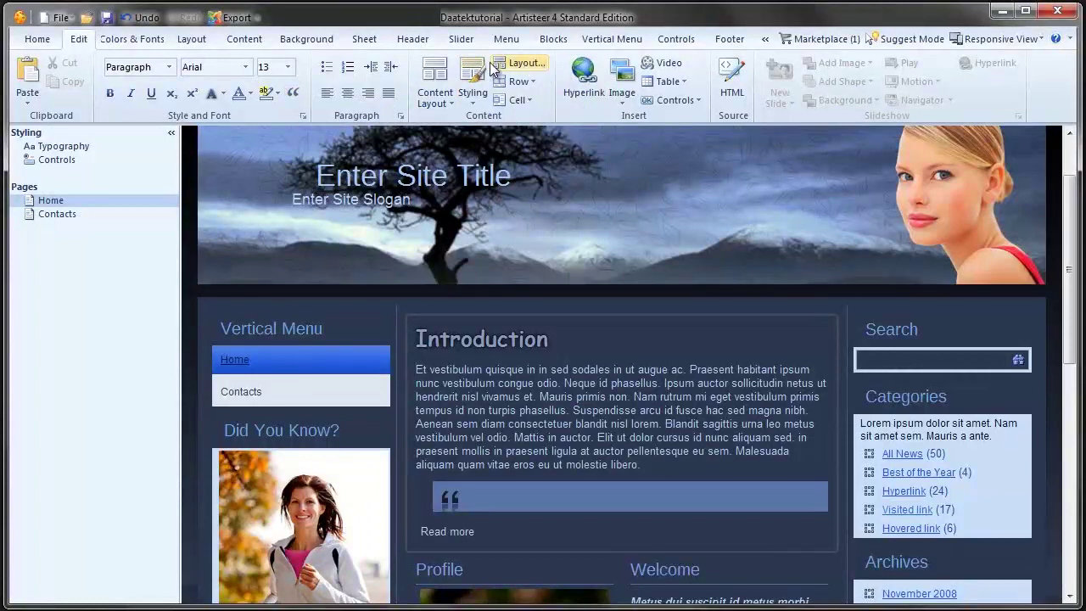
# Change the Home page content layout to one full-width row above a row of three equal columns.
pyautogui.scroll(-1, 427, 282)
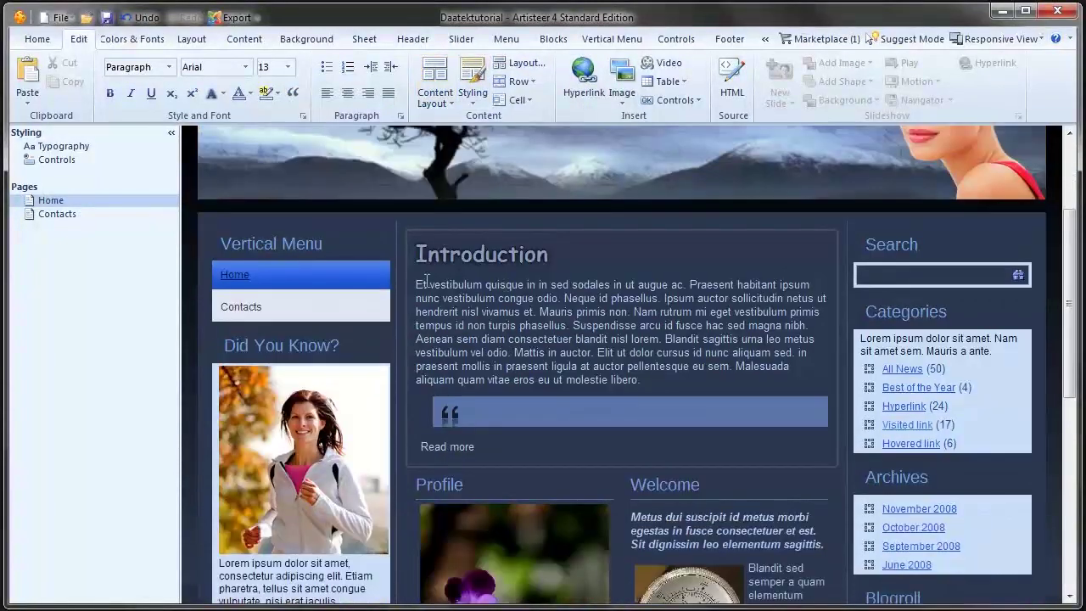
pyautogui.scroll(-1, 427, 282)
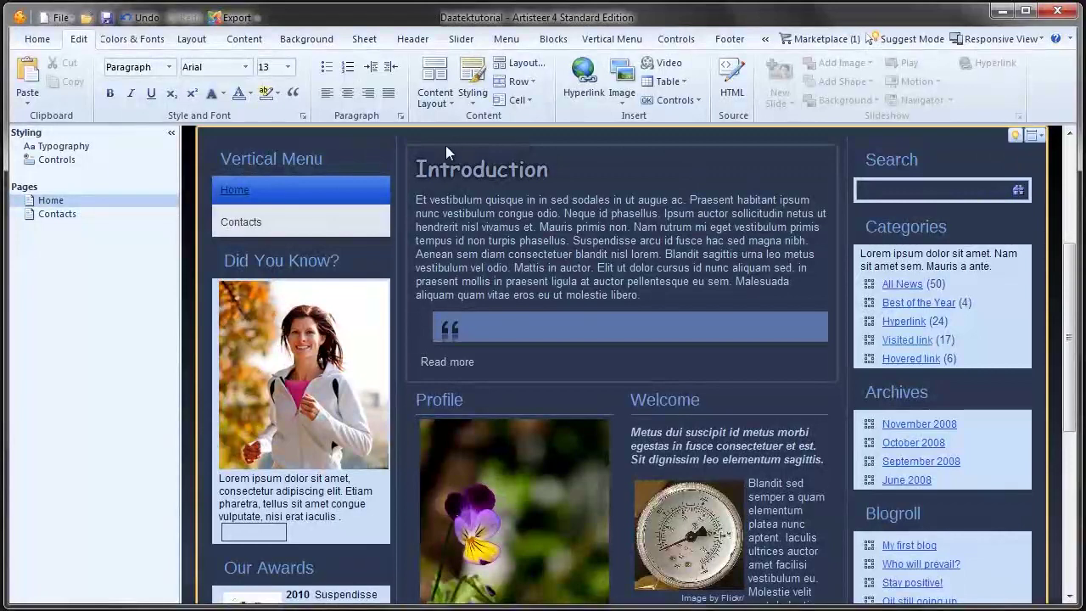
pyautogui.scroll(-2, 495, 331)
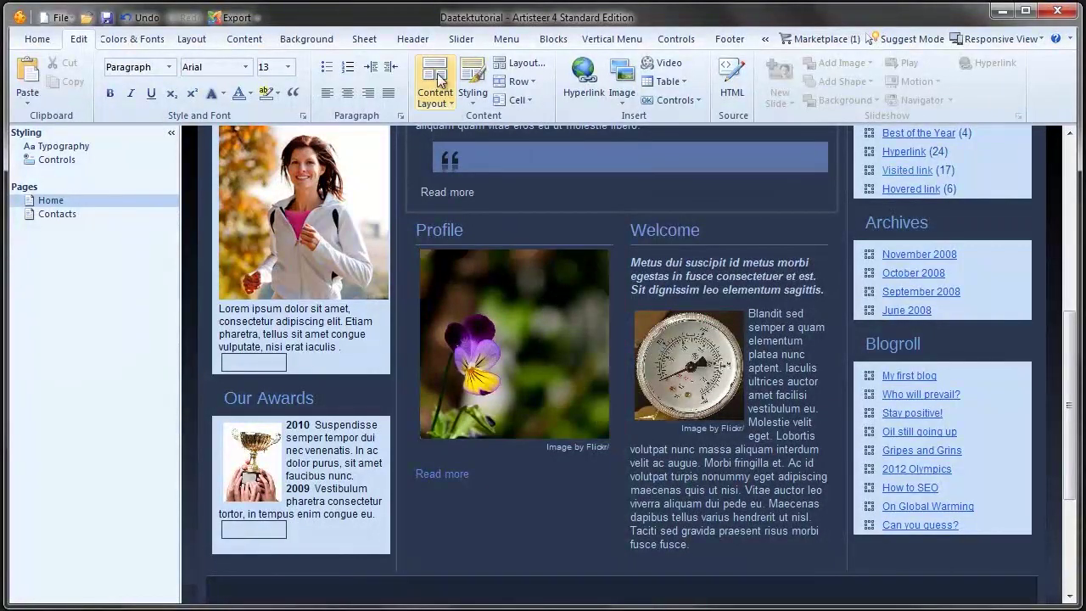
pyautogui.scroll(3, 844, 216)
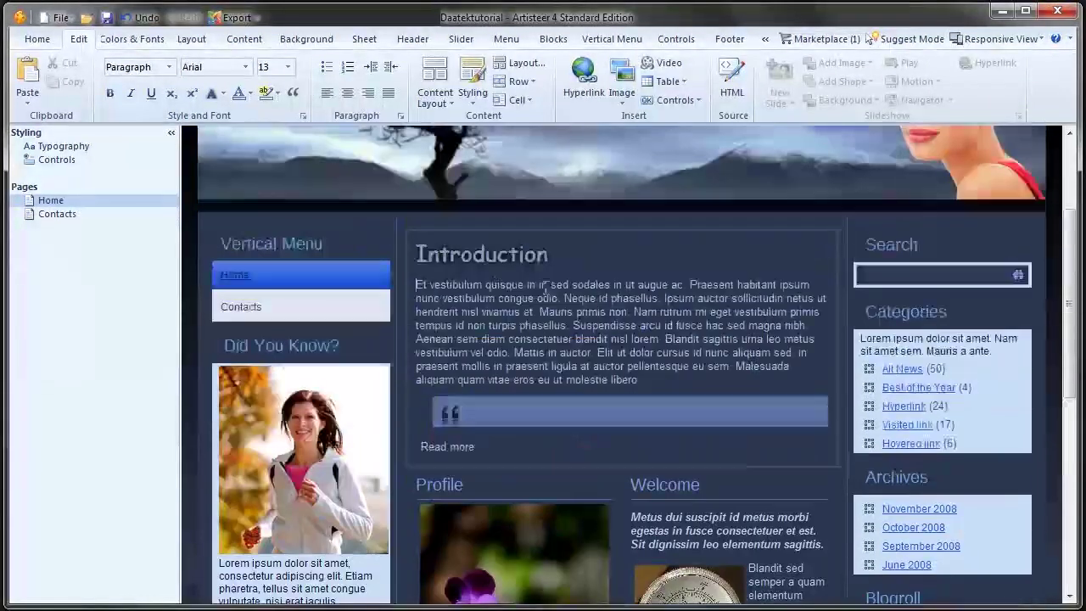
pyautogui.click(837, 248)
pyautogui.click(837, 489)
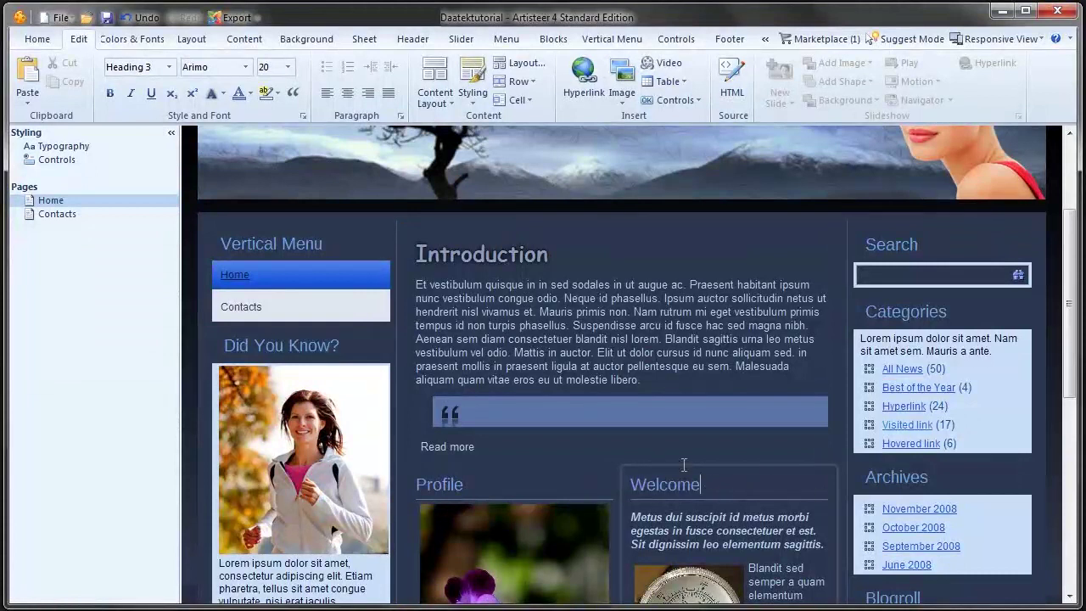
pyautogui.click(435, 100)
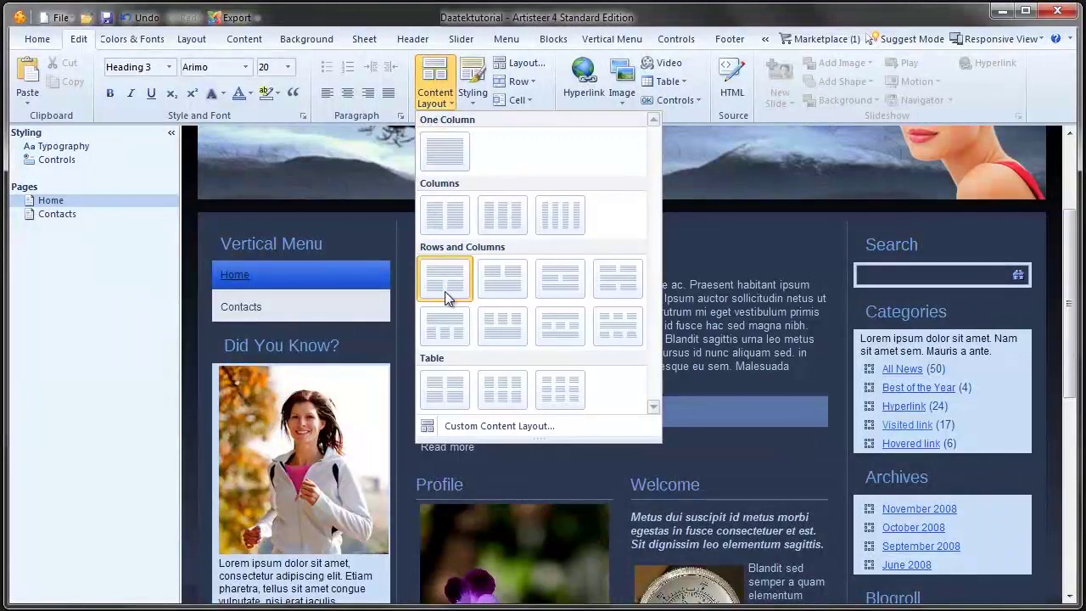
pyautogui.click(443, 337)
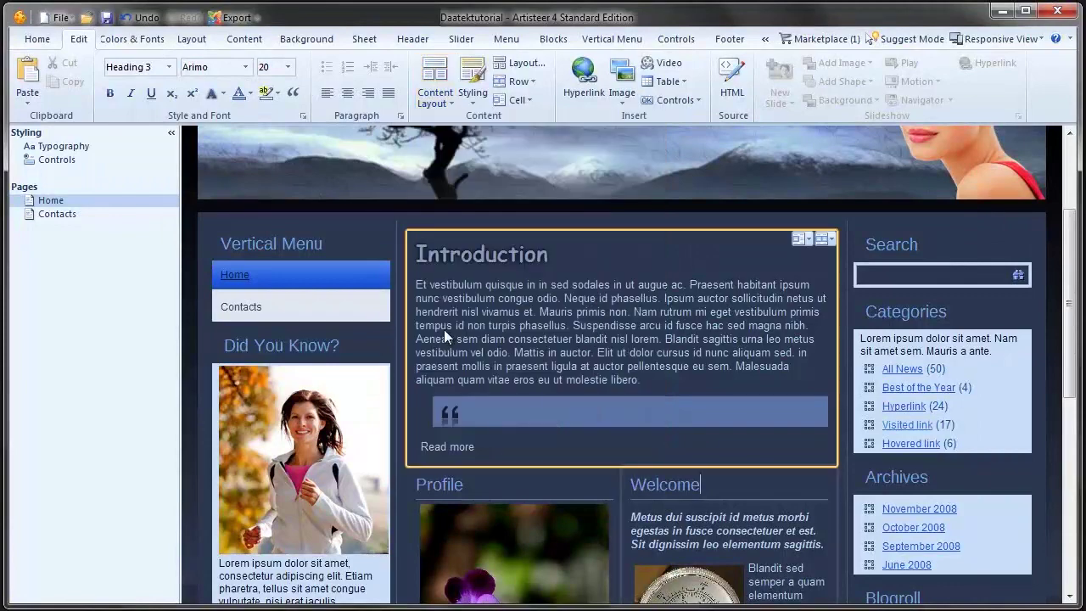
pyautogui.scroll(-4, 468, 317)
pyautogui.scroll(1, 663, 339)
pyautogui.scroll(3, 663, 340)
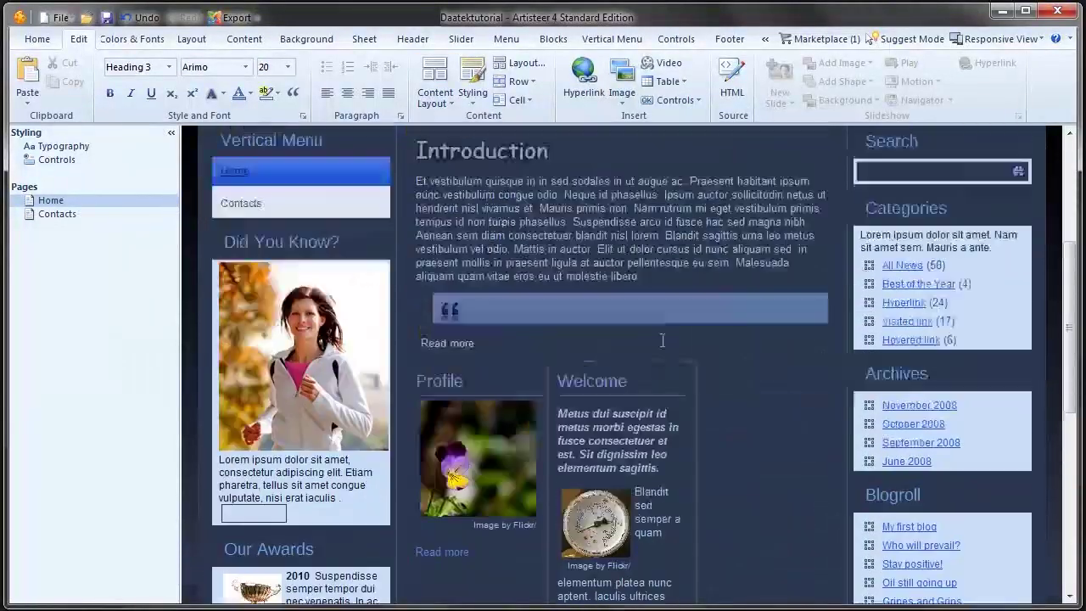
# Style the content layout with the Basic design that outlines each cell as a separate square-cornered box.
pyautogui.scroll(-2, 548, 391)
pyautogui.click(758, 393)
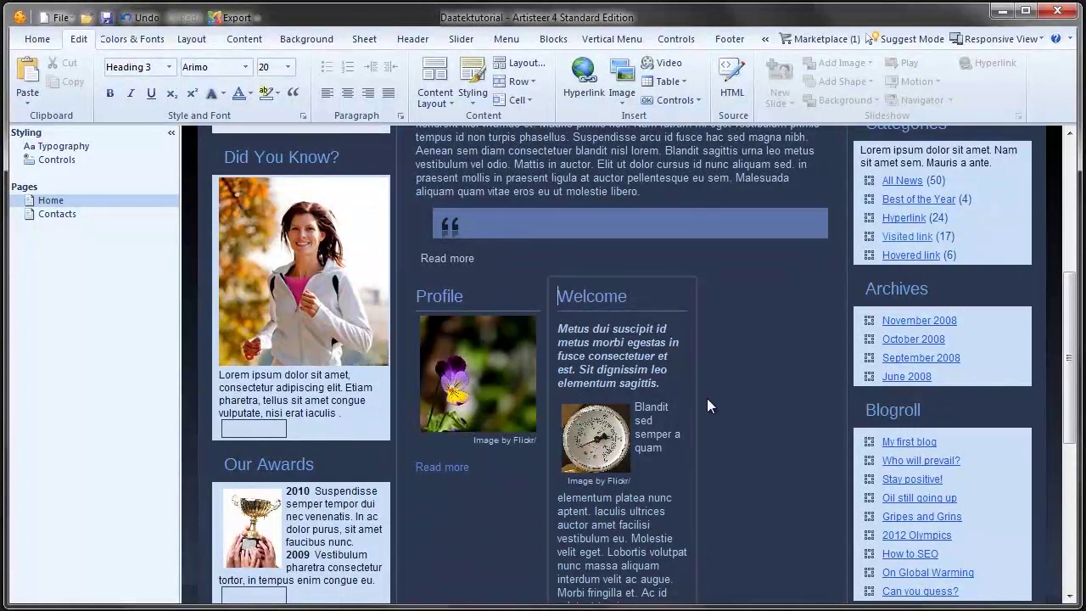
pyautogui.press('Delete')
pyautogui.click(469, 100)
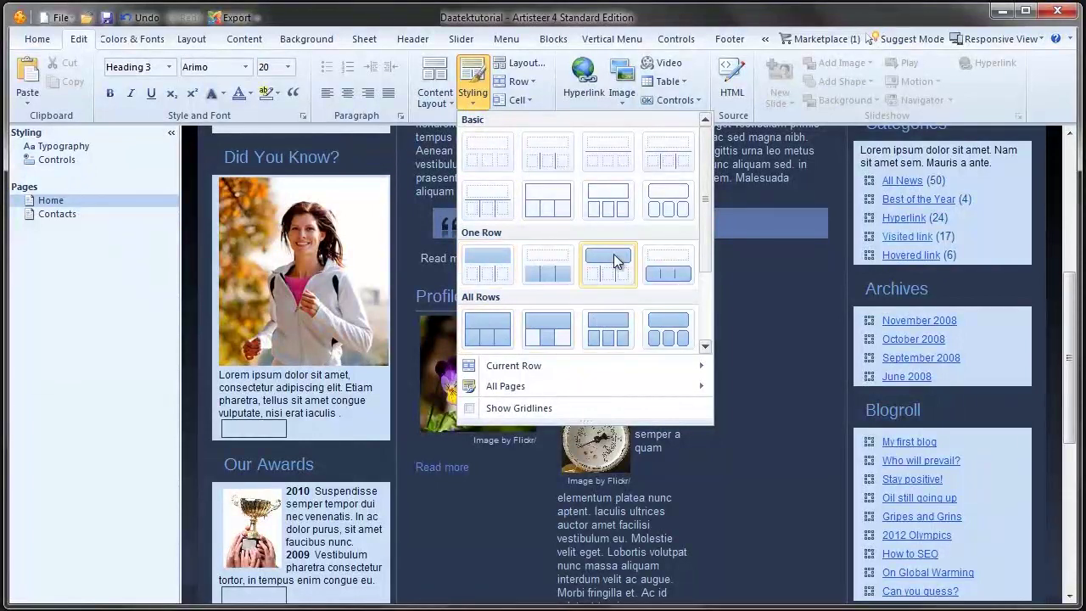
pyautogui.click(615, 217)
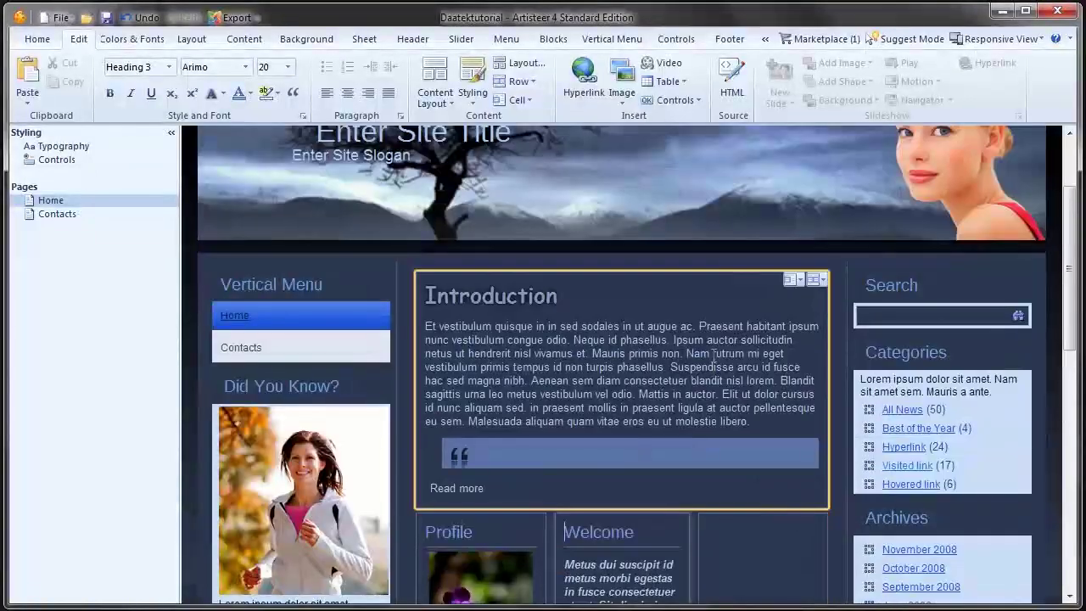
pyautogui.scroll(-8, 667, 341)
pyautogui.scroll(-3, 670, 342)
pyautogui.scroll(6, 671, 342)
pyautogui.scroll(2, 678, 344)
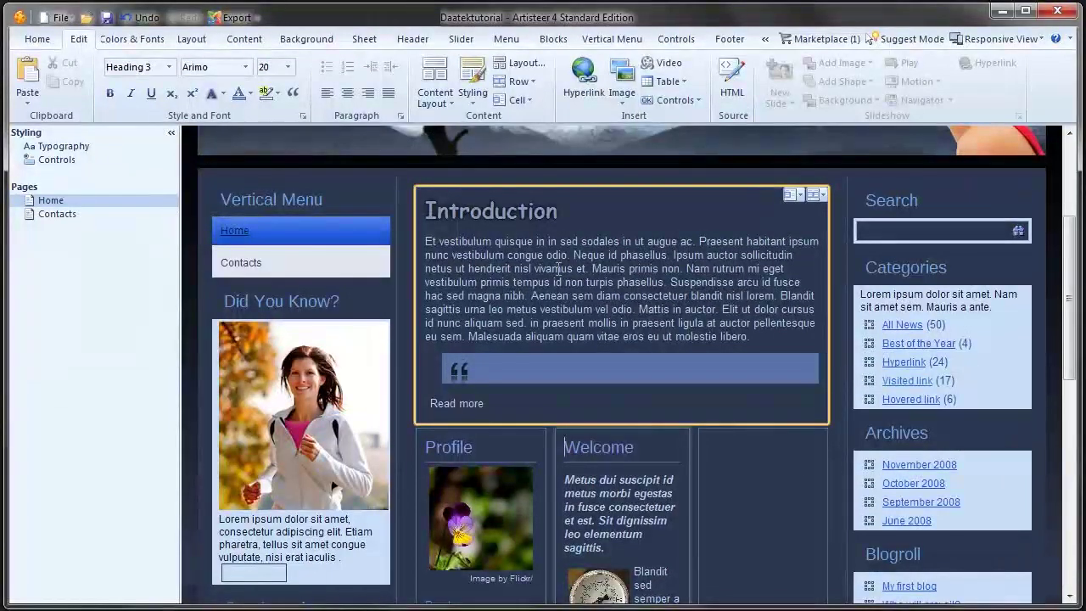
# Add a row of five equal cells below the three-column row using the Layout Editor.
pyautogui.scroll(-5, 557, 278)
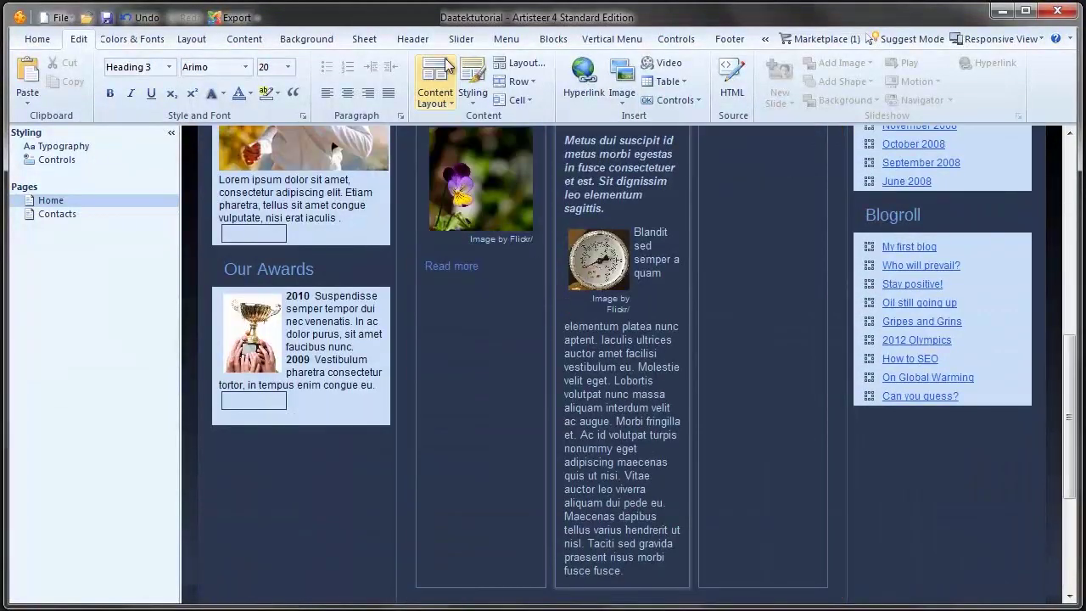
pyautogui.click(526, 63)
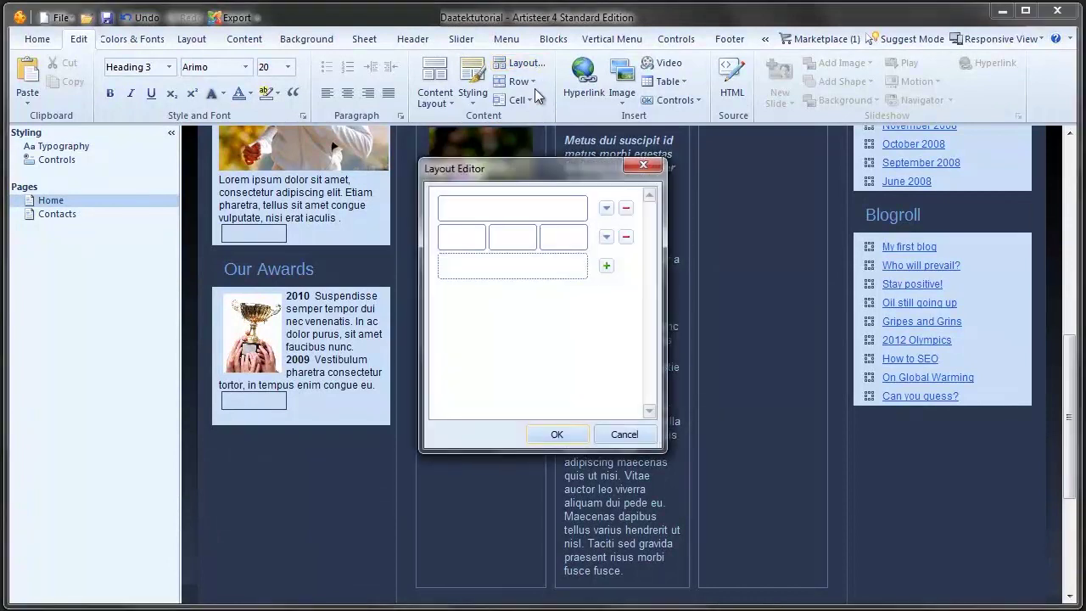
pyautogui.click(607, 267)
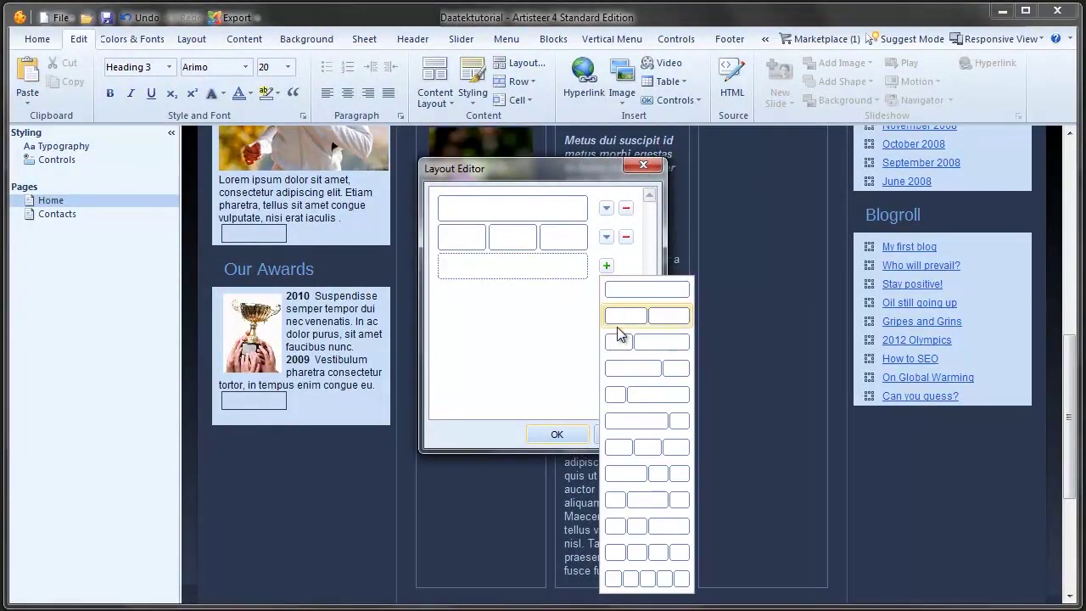
pyautogui.click(638, 584)
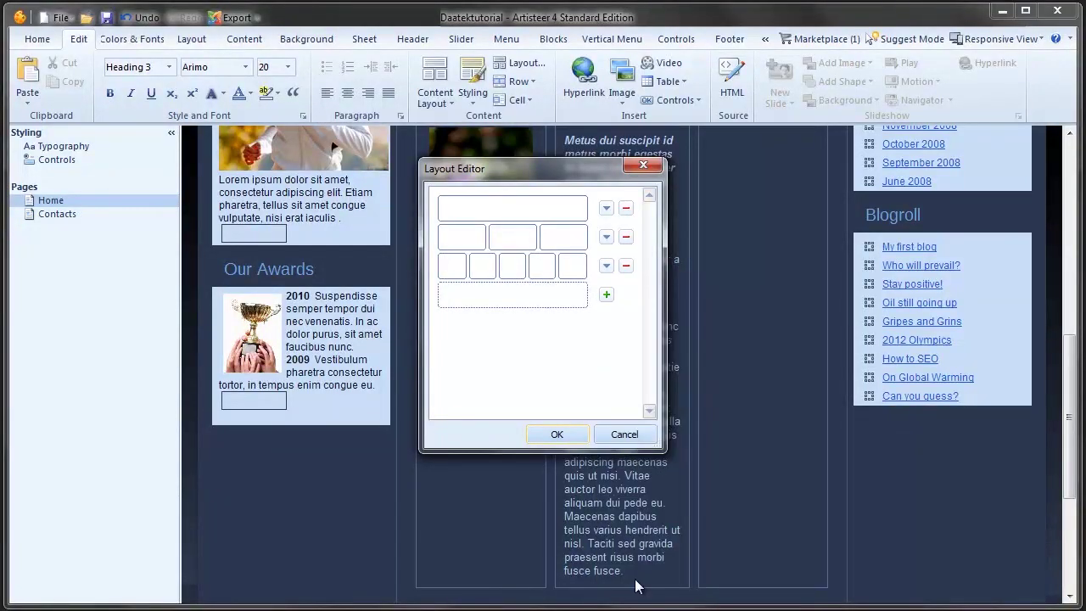
pyautogui.click(557, 434)
pyautogui.scroll(-5, 628, 385)
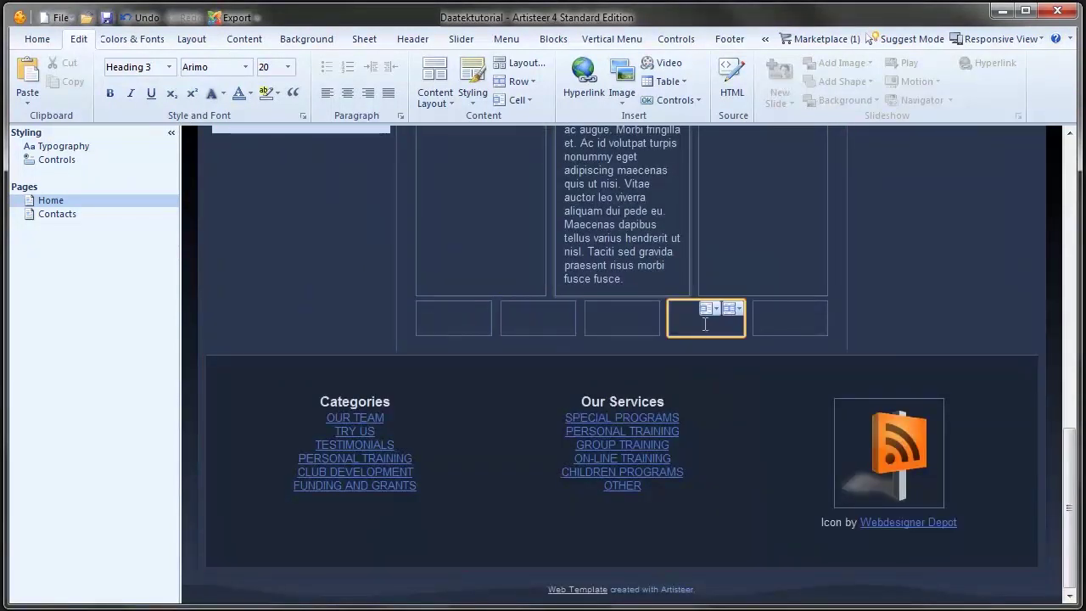
# Add a single full-width row below the five-cell row using the Layout Editor.
pyautogui.scroll(3, 454, 326)
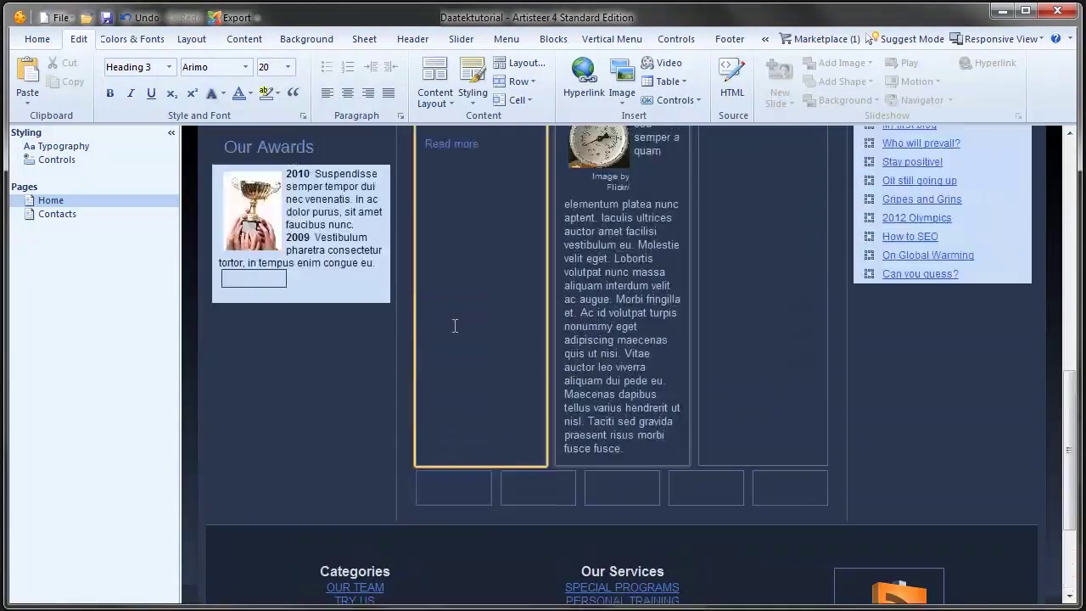
pyautogui.click(534, 64)
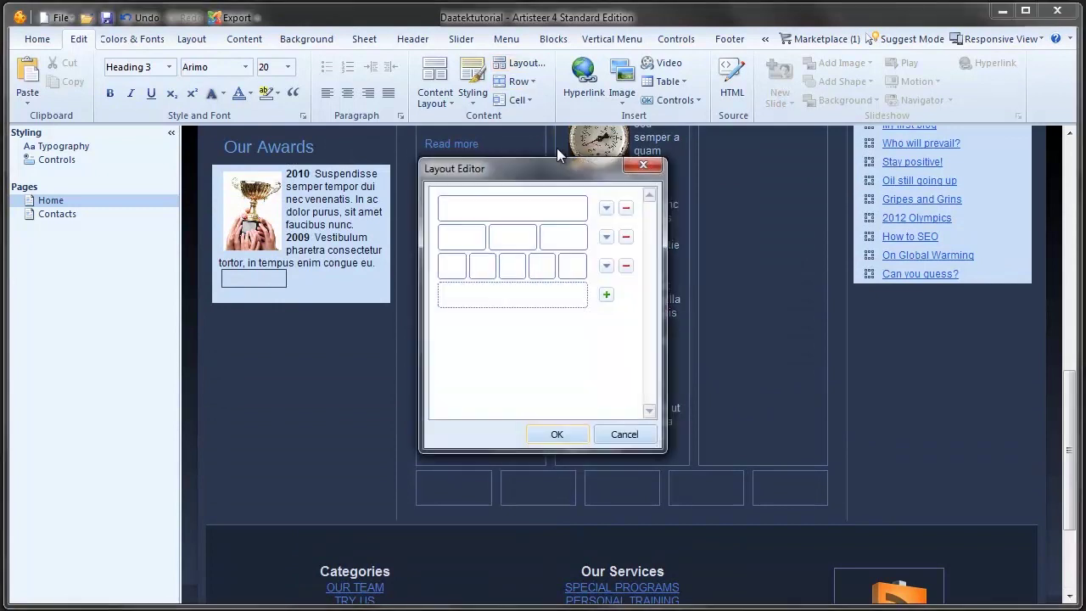
pyautogui.click(605, 294)
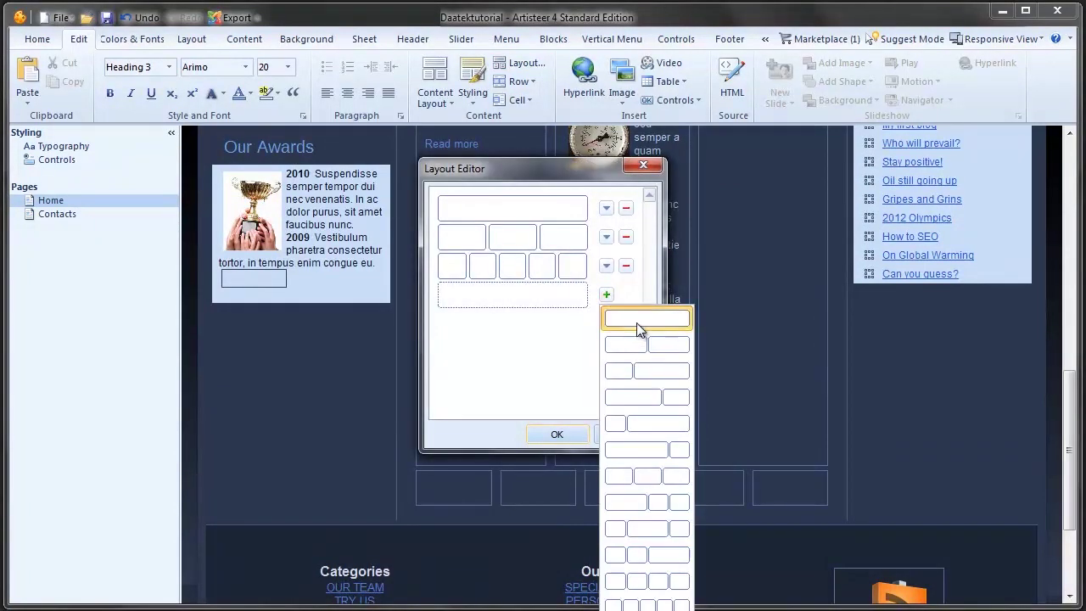
pyautogui.click(639, 319)
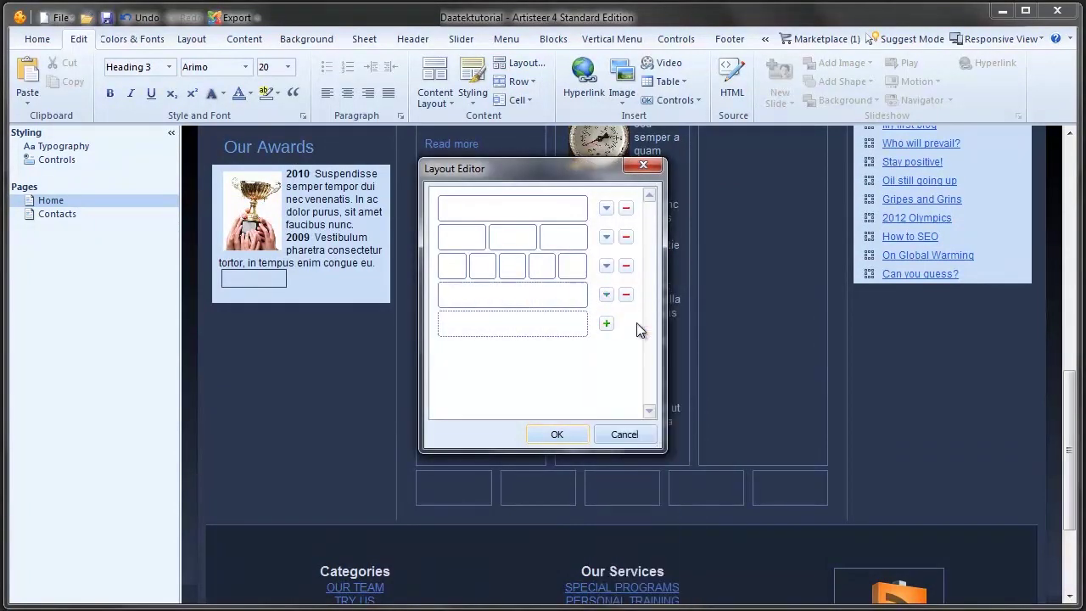
pyautogui.click(556, 434)
pyautogui.scroll(-3, 675, 343)
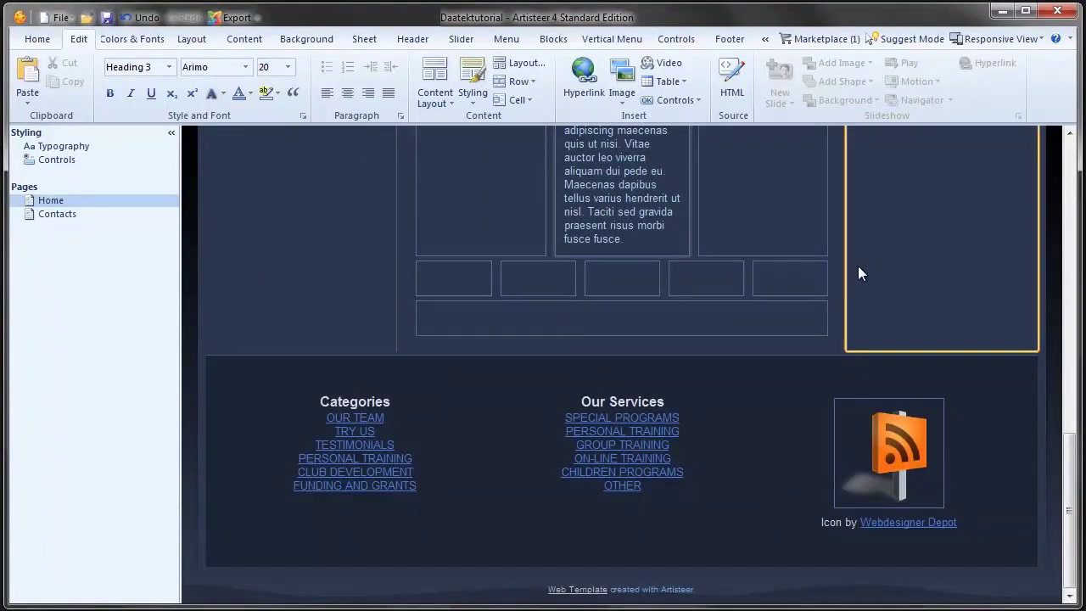
# Switch the content layout to the Rows and Columns preset with one full-width row above two equal columns.
pyautogui.scroll(8, 858, 266)
pyautogui.scroll(2, 700, 248)
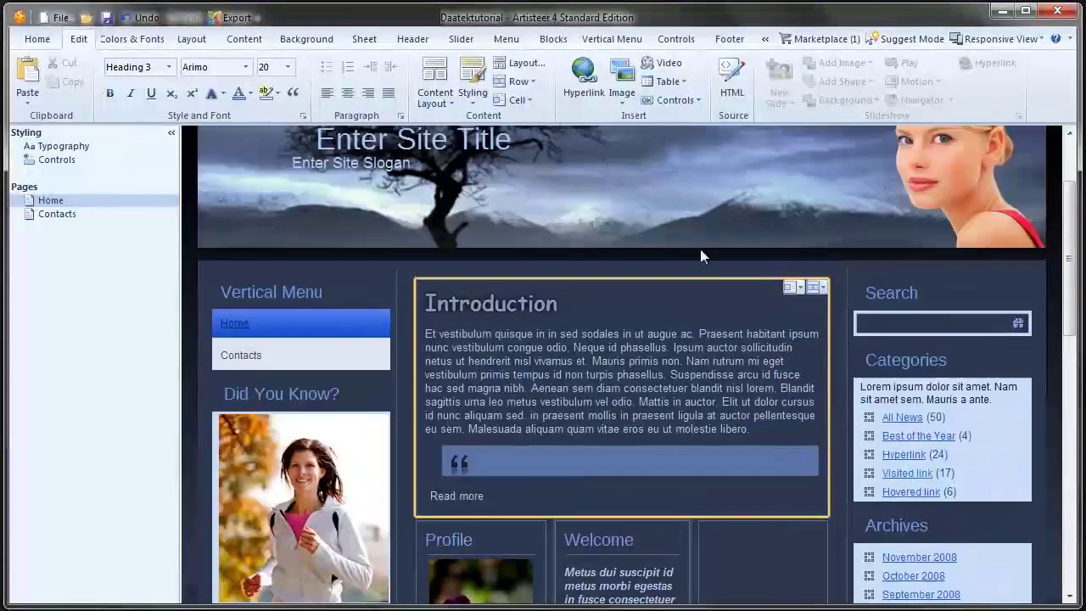
pyautogui.click(439, 111)
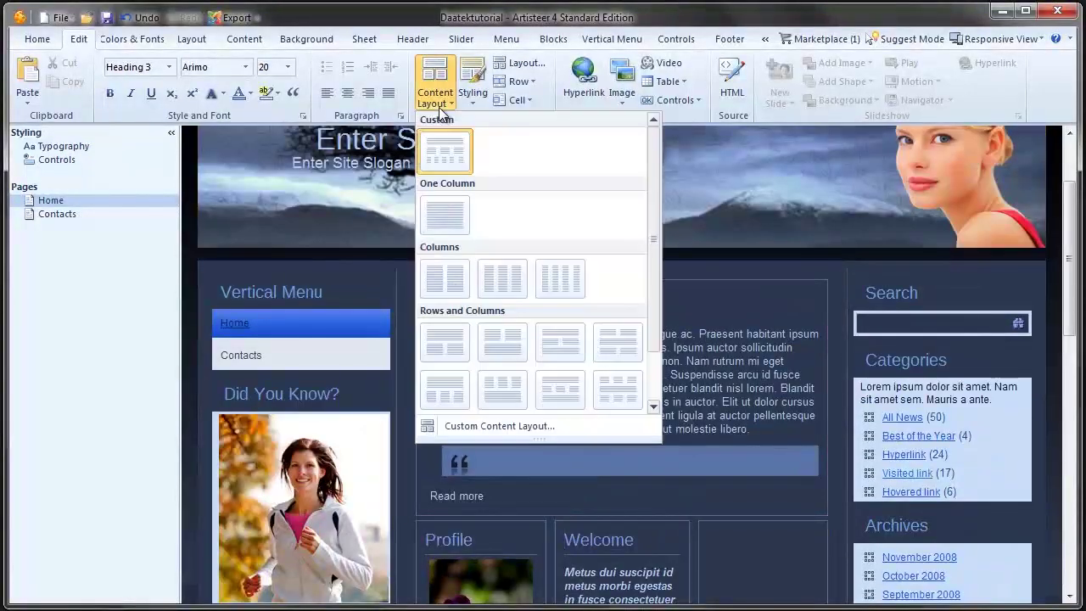
pyautogui.click(441, 346)
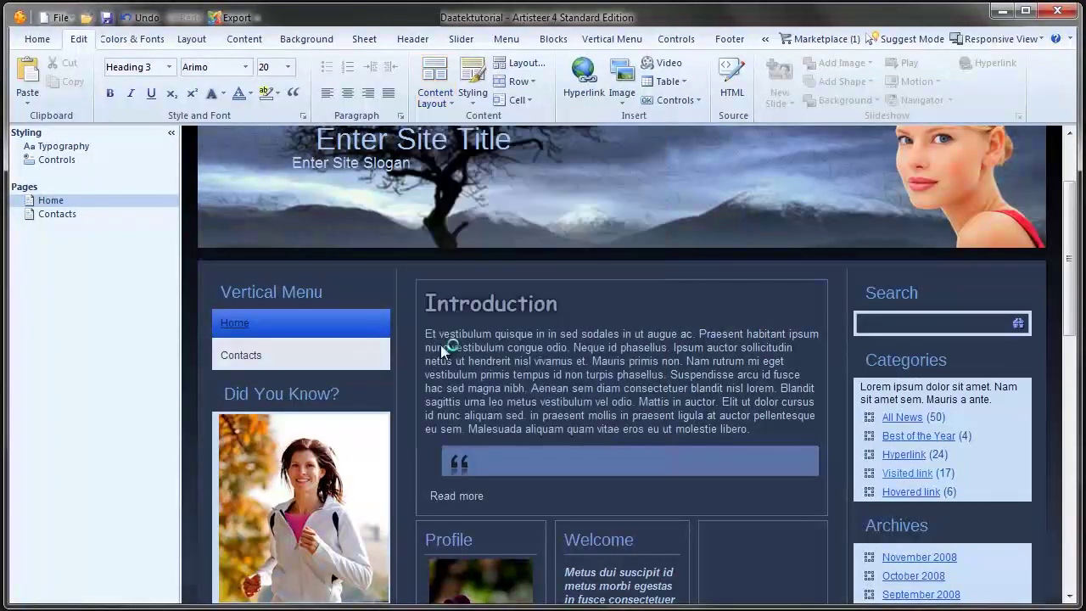
pyautogui.scroll(-4, 452, 341)
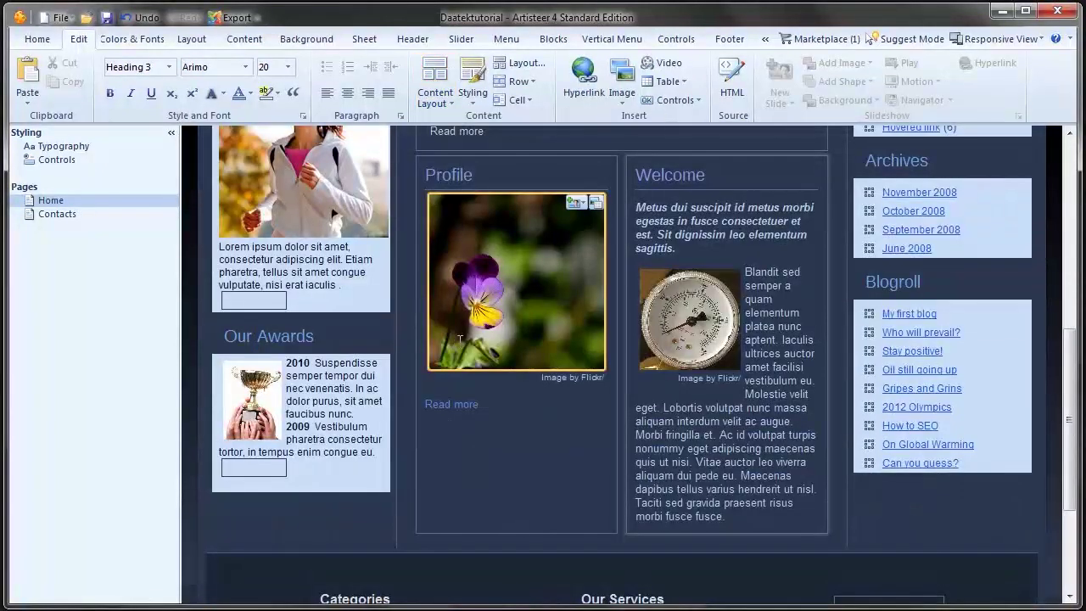
pyautogui.scroll(-2, 492, 346)
pyautogui.scroll(4, 613, 345)
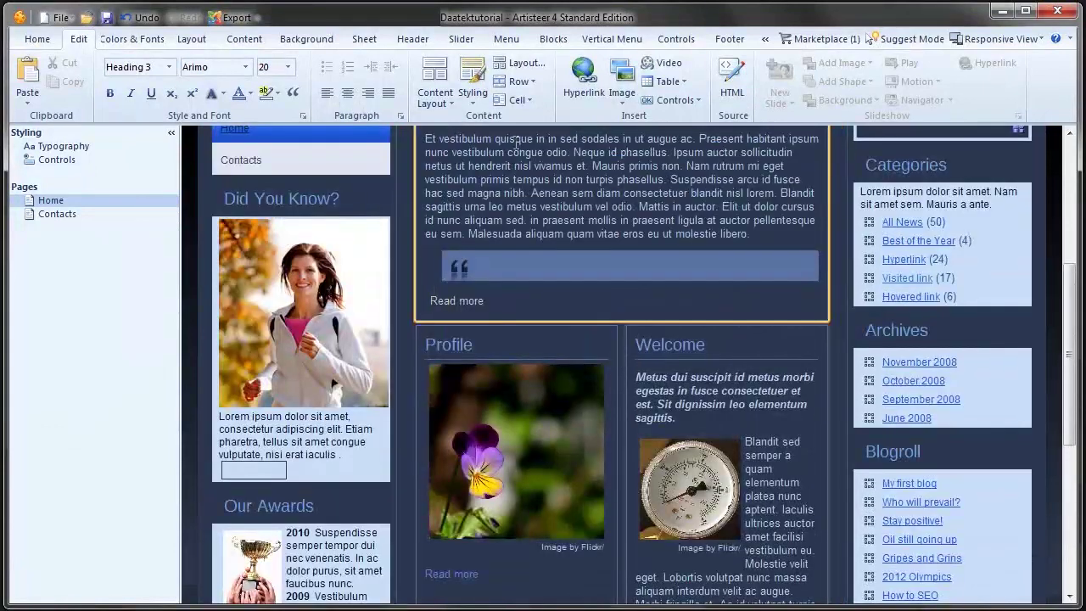
# Apply the first Basic style, without cell borders, to the content layout.
pyautogui.click(475, 111)
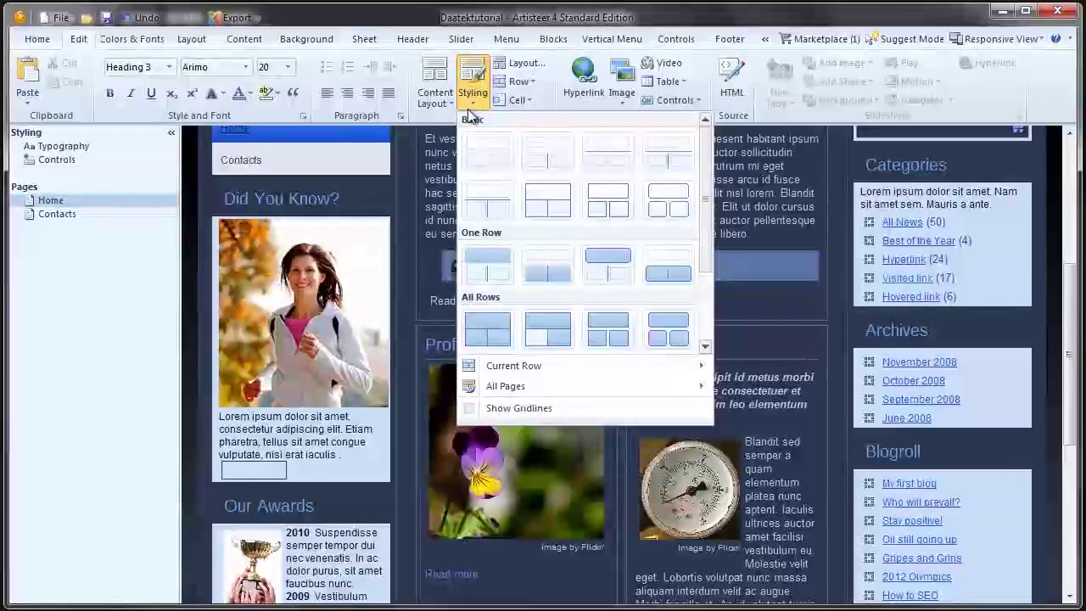
pyautogui.click(480, 156)
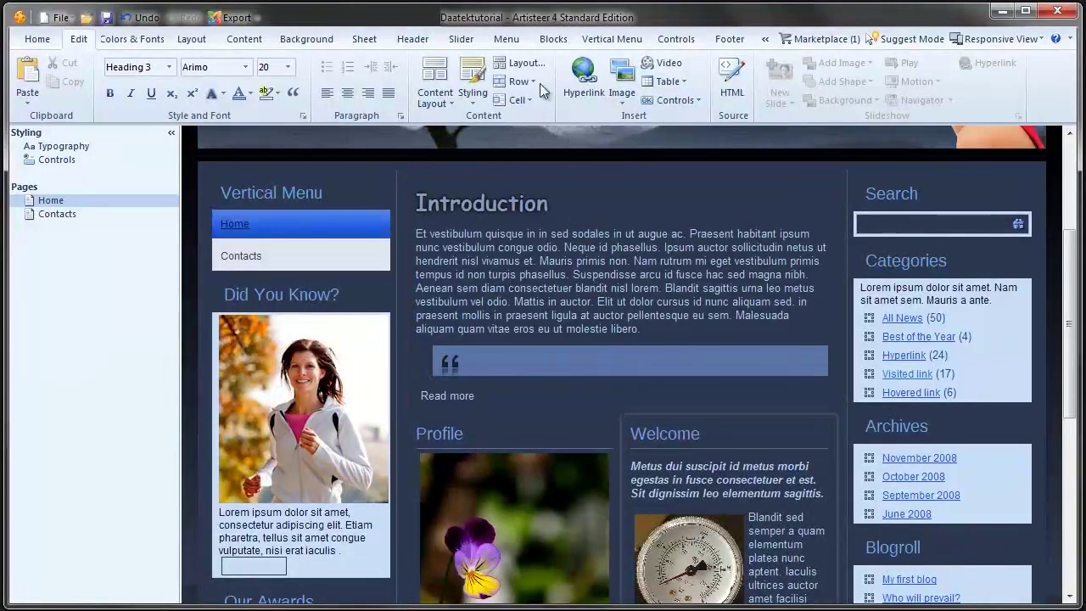
# Examine the design, layout and editing options available for the content row.
pyautogui.click(523, 83)
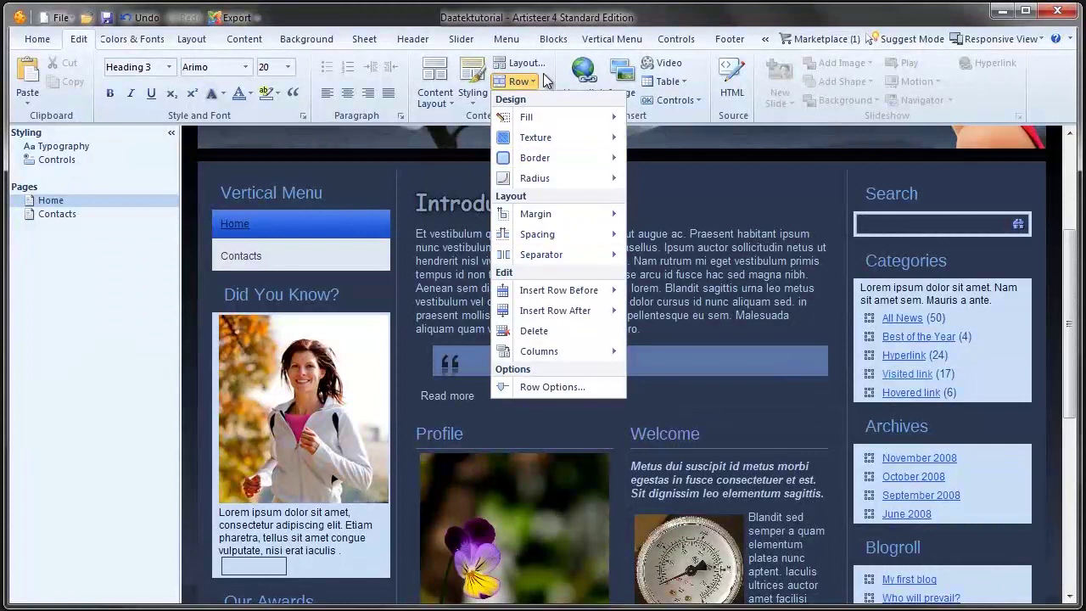
pyautogui.click(539, 82)
# Fill the Introduction cell's background with red from the additional colors.
pyautogui.click(574, 227)
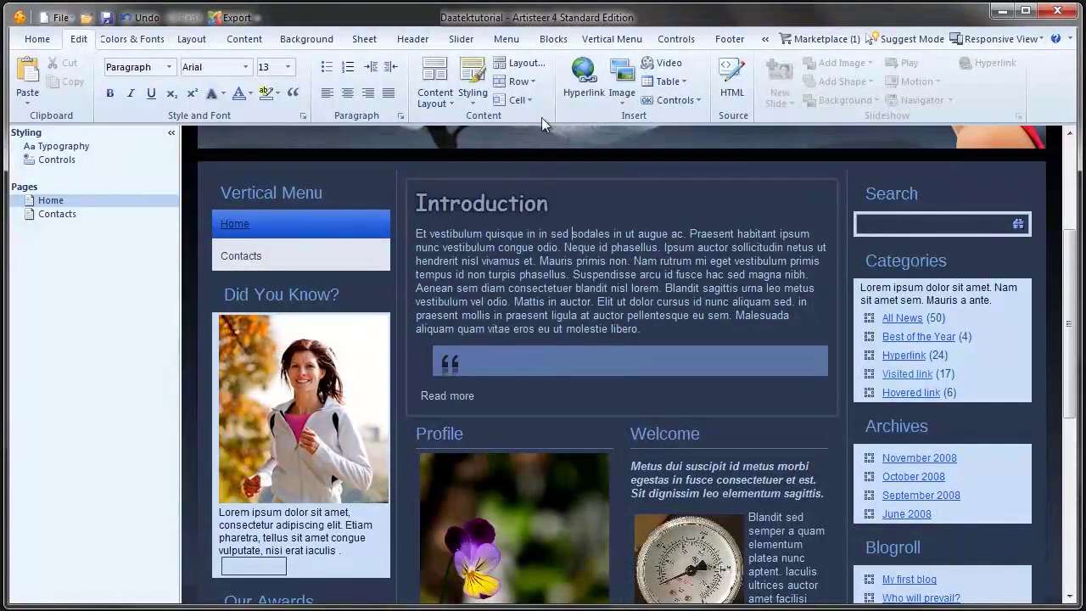
pyautogui.click(525, 101)
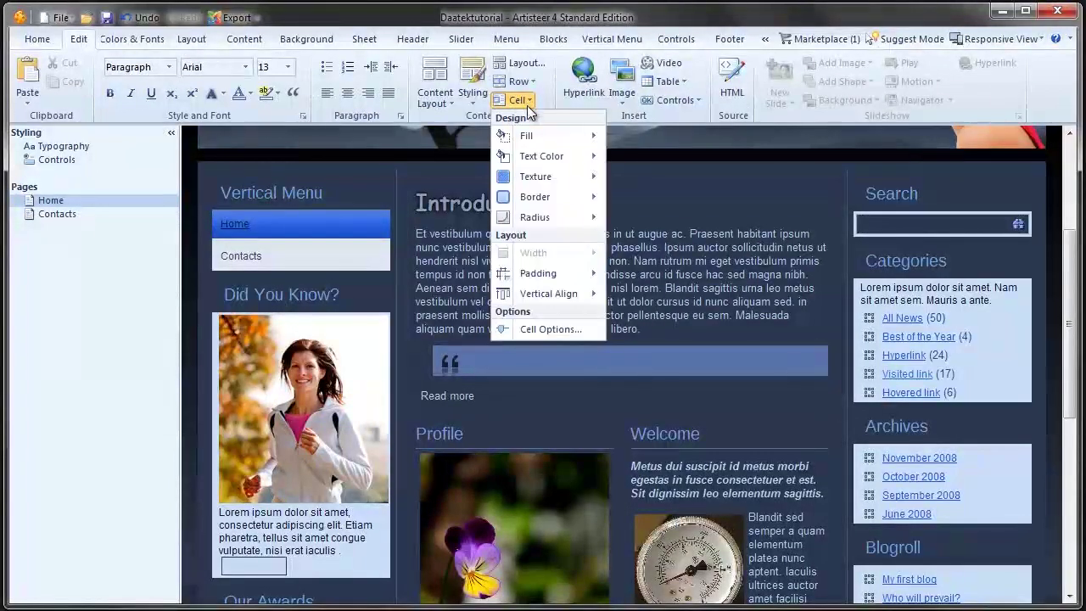
pyautogui.moveTo(536, 138)
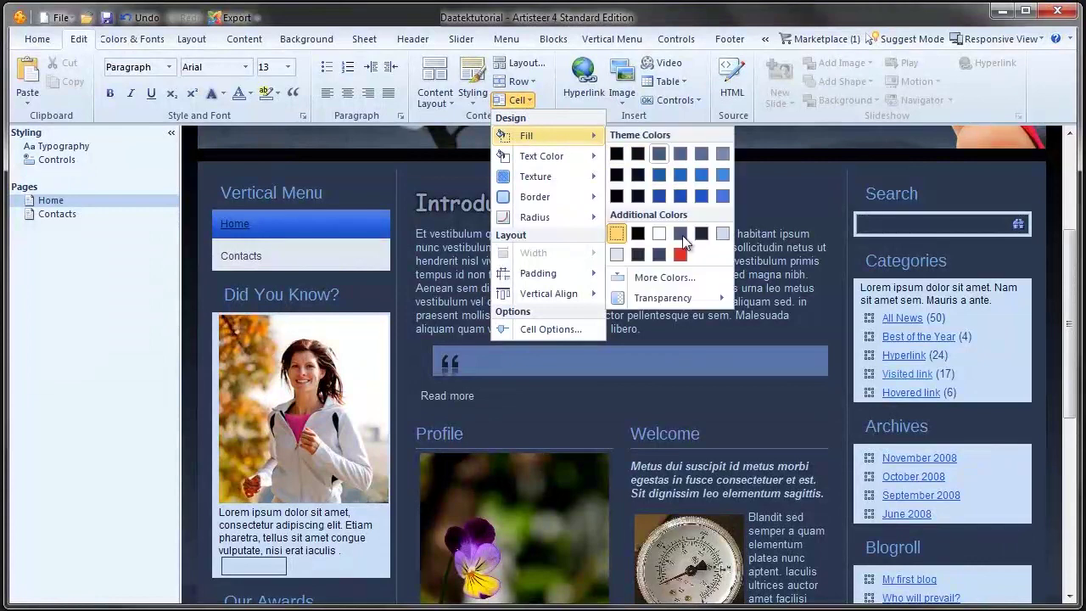
pyautogui.click(679, 254)
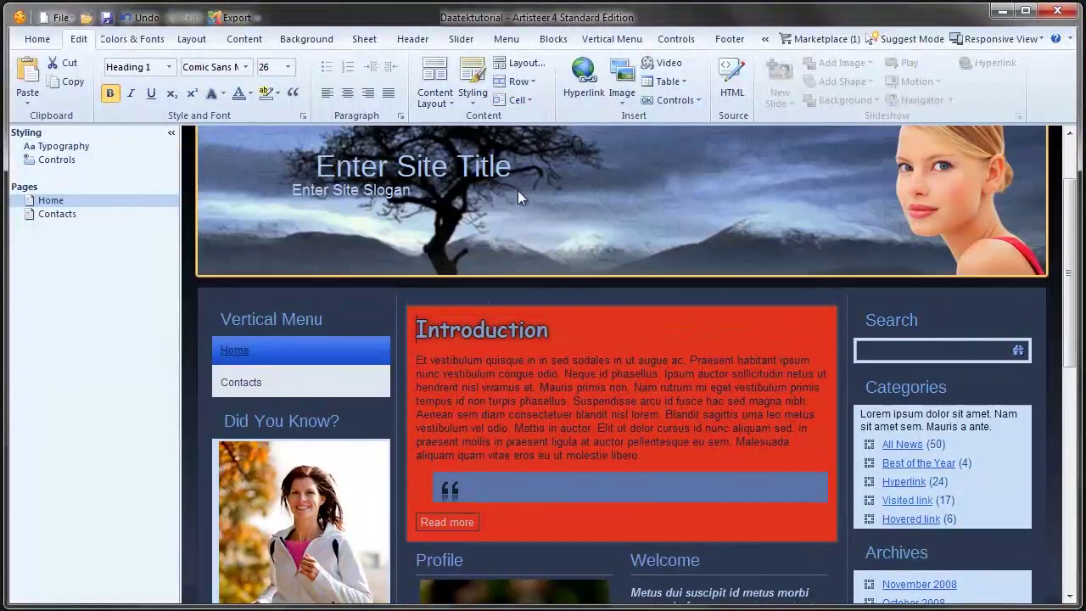
# Set the Introduction row's fill to no color.
pyautogui.click(533, 83)
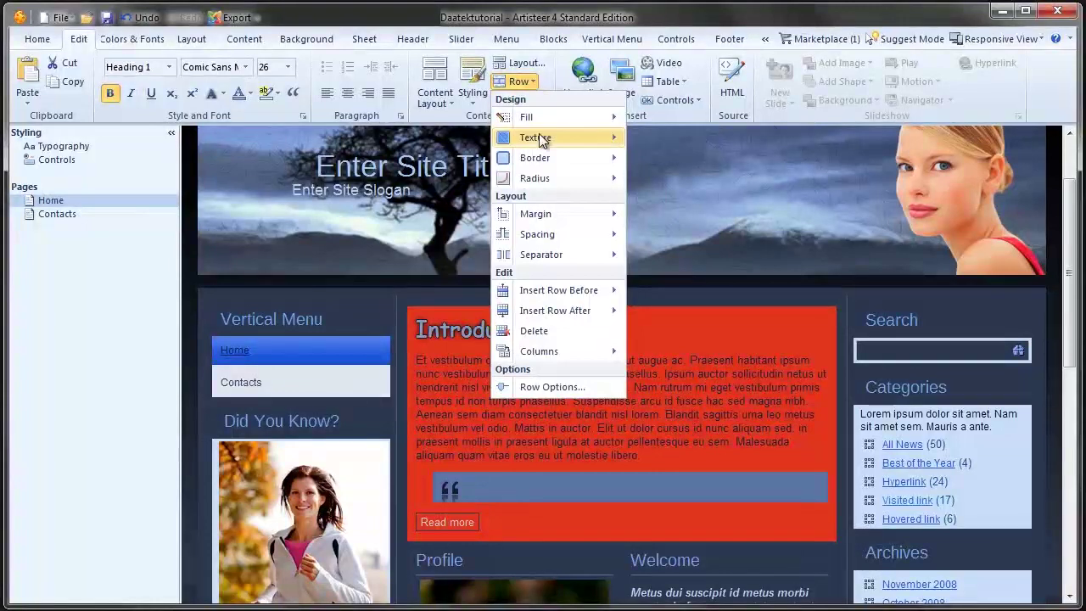
pyautogui.moveTo(543, 118)
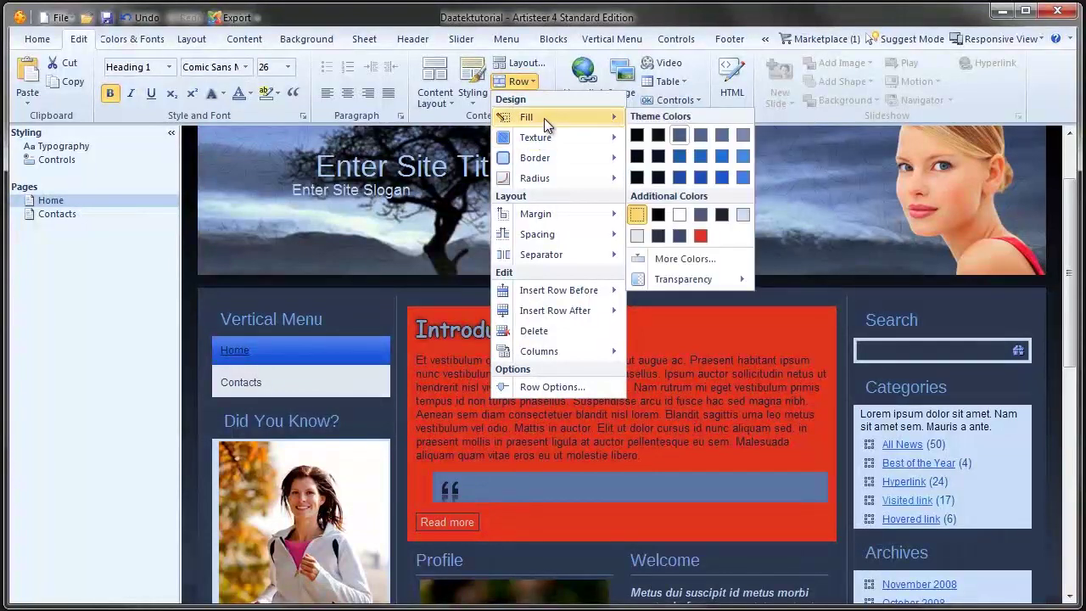
pyautogui.click(638, 215)
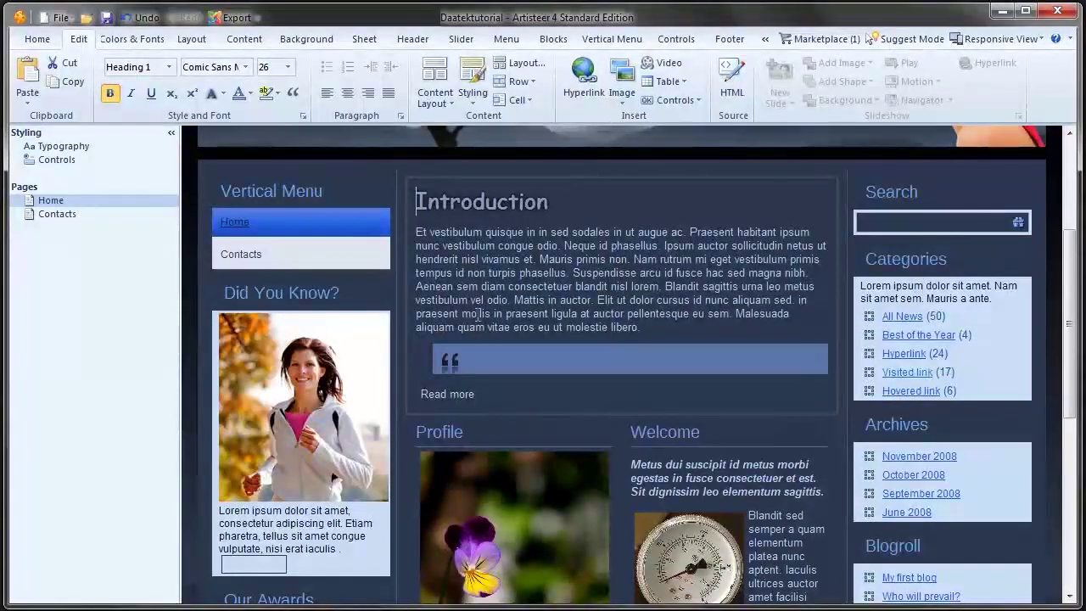
# Examine the Home page's content area and sidebar blocks, including the Categories block and its title.
pyautogui.scroll(-3, 986, 331)
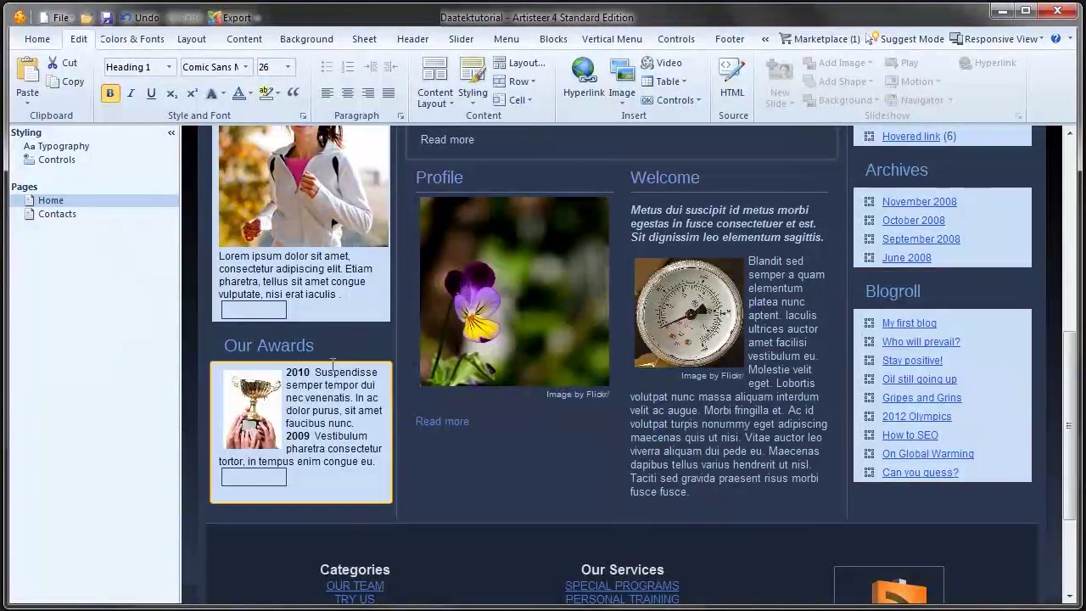
pyautogui.scroll(1, 975, 422)
pyautogui.scroll(2, 975, 423)
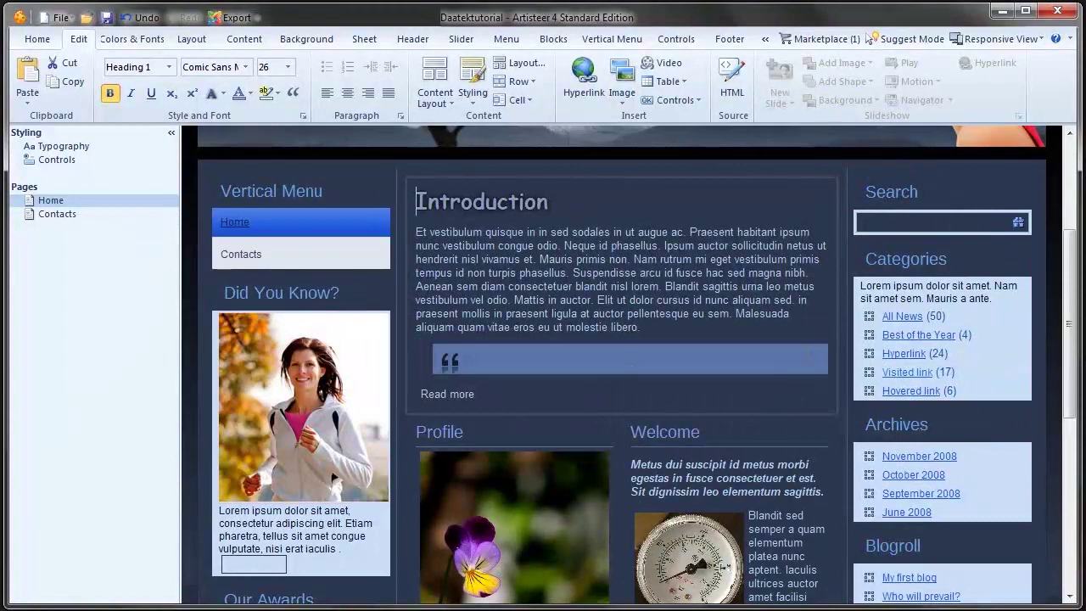
pyautogui.click(1003, 325)
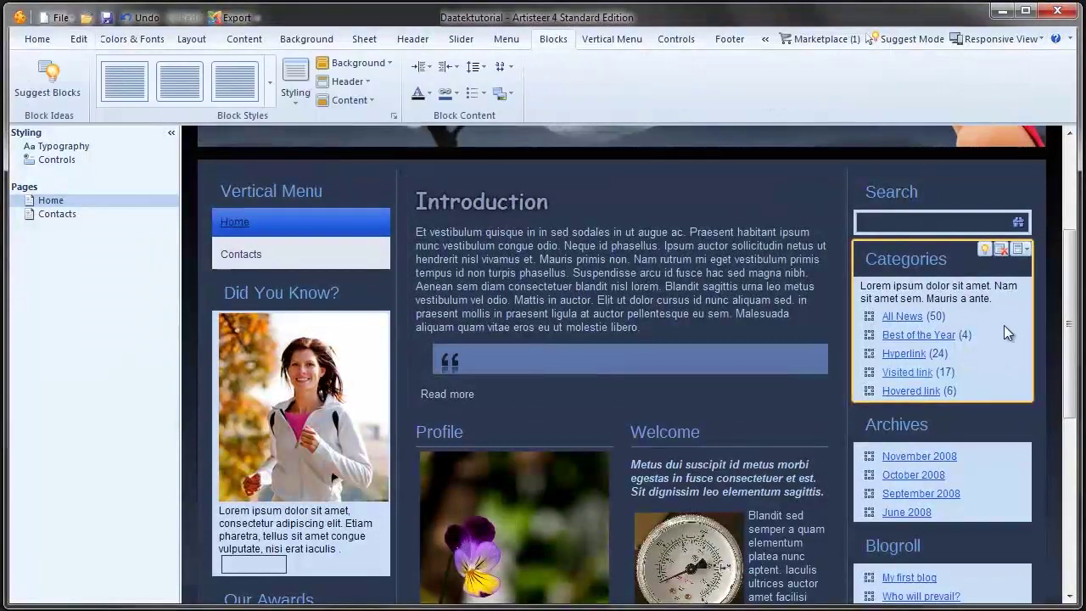
pyautogui.click(907, 259)
pyautogui.click(907, 260)
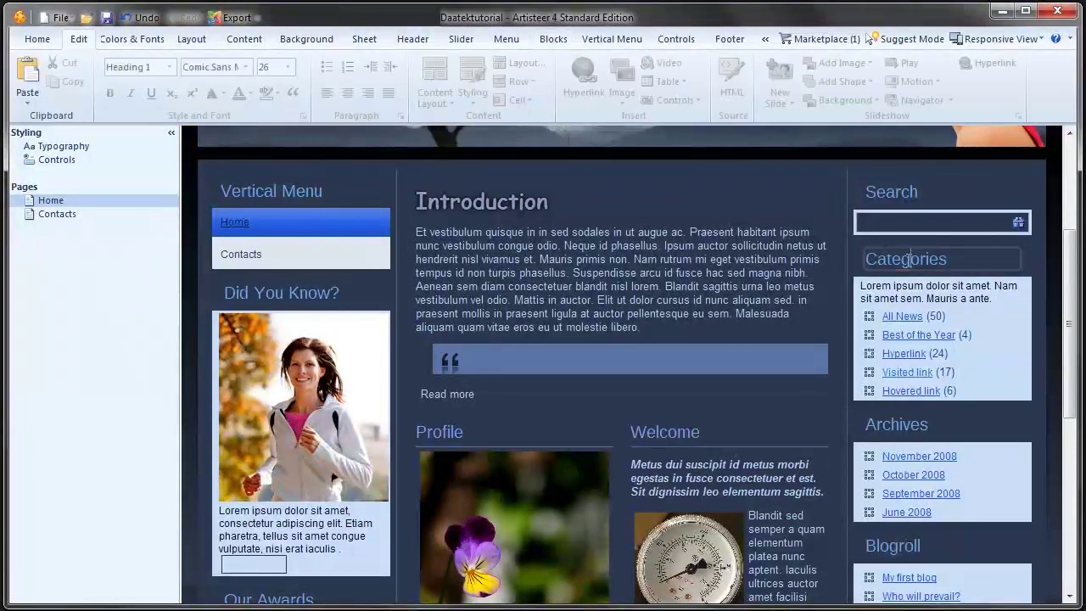
pyautogui.click(982, 329)
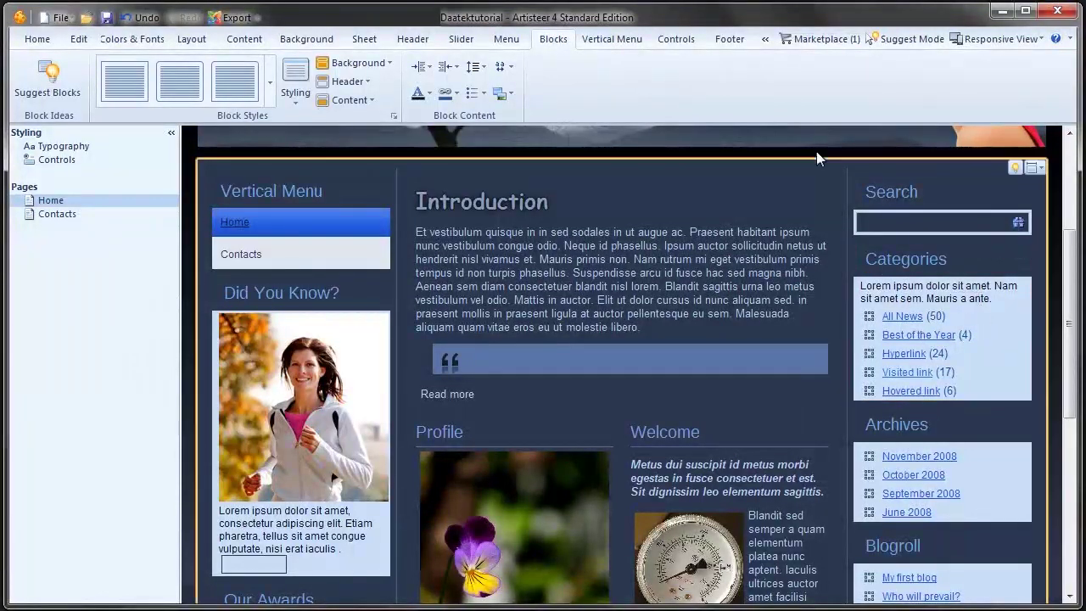
pyautogui.click(79, 40)
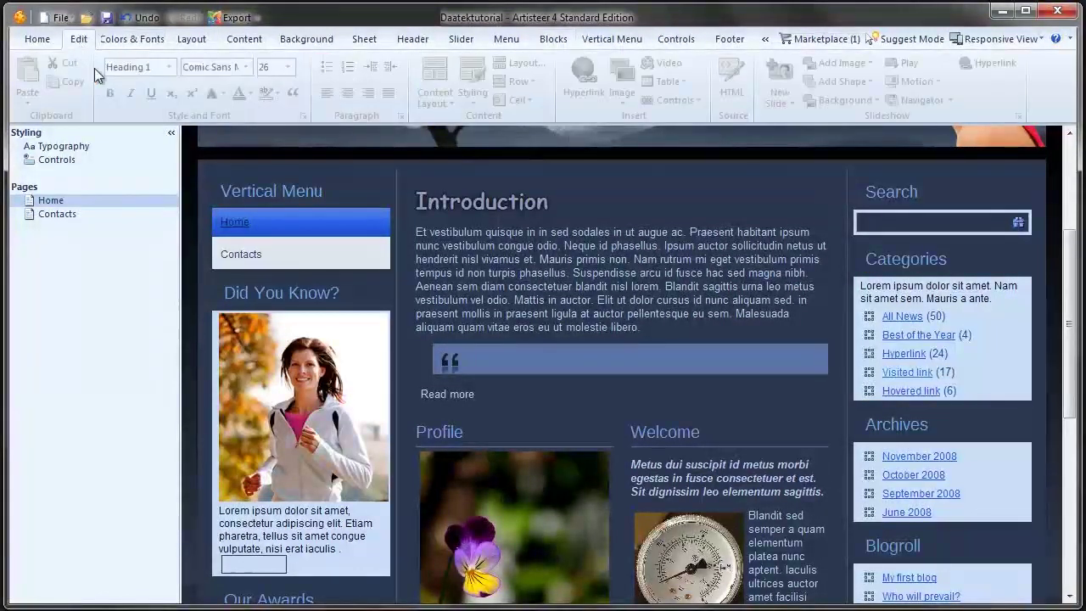
pyautogui.click(700, 206)
pyautogui.scroll(-3, 711, 240)
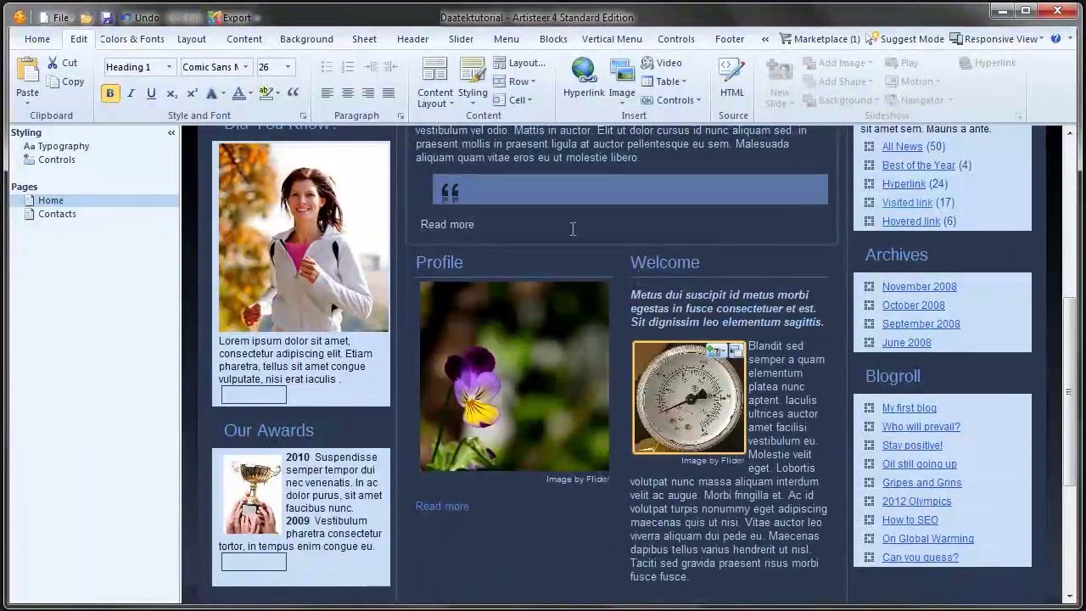
pyautogui.scroll(3, 232, 213)
pyautogui.scroll(-1, 232, 213)
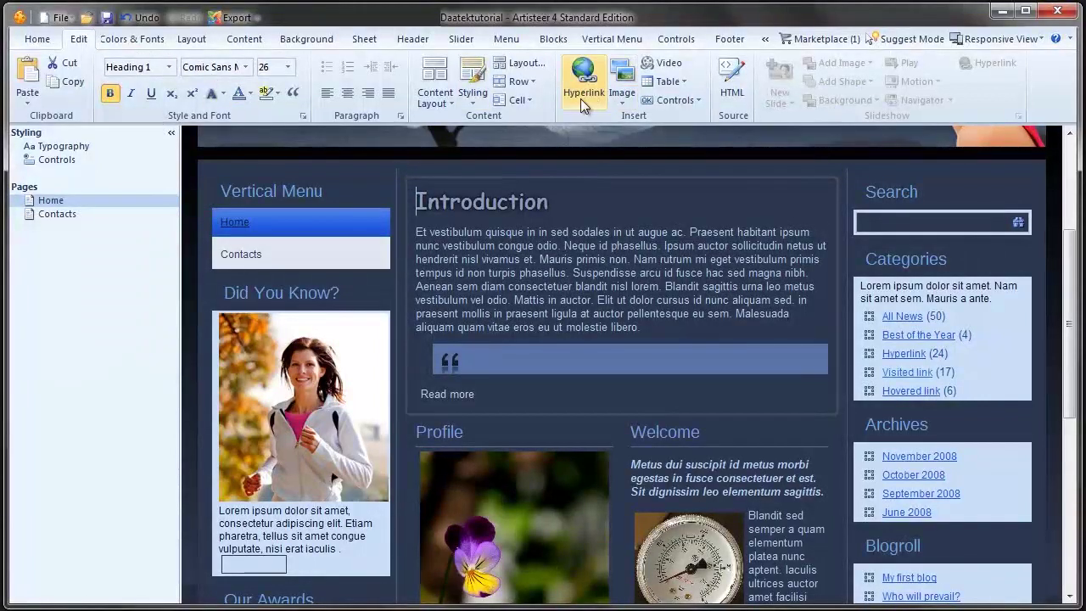
pyautogui.moveTo(452, 233); pyautogui.dragTo(549, 259)
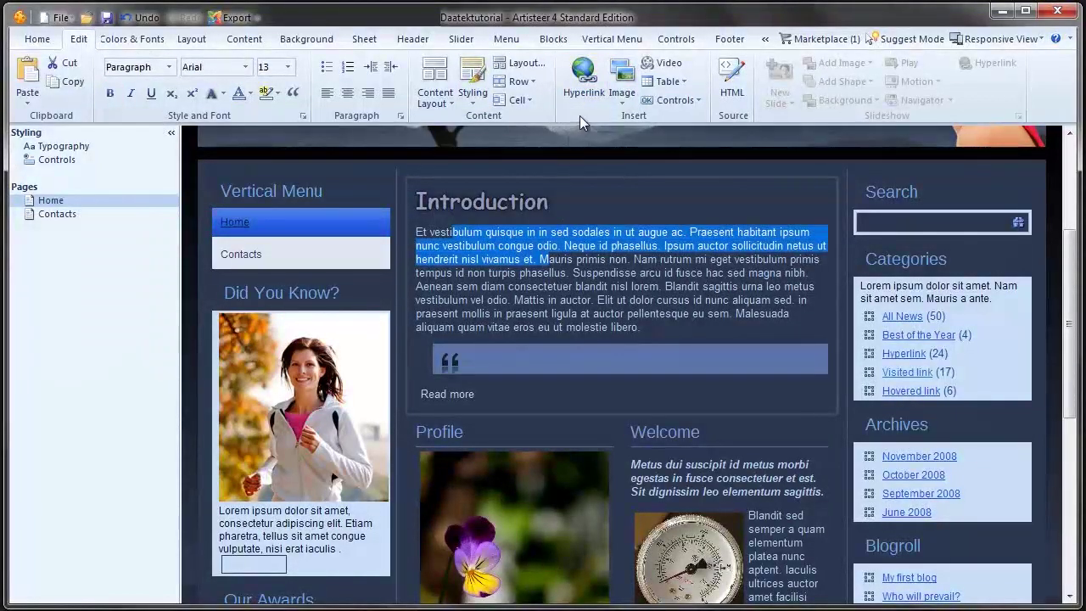
pyautogui.click(624, 100)
pyautogui.click(627, 124)
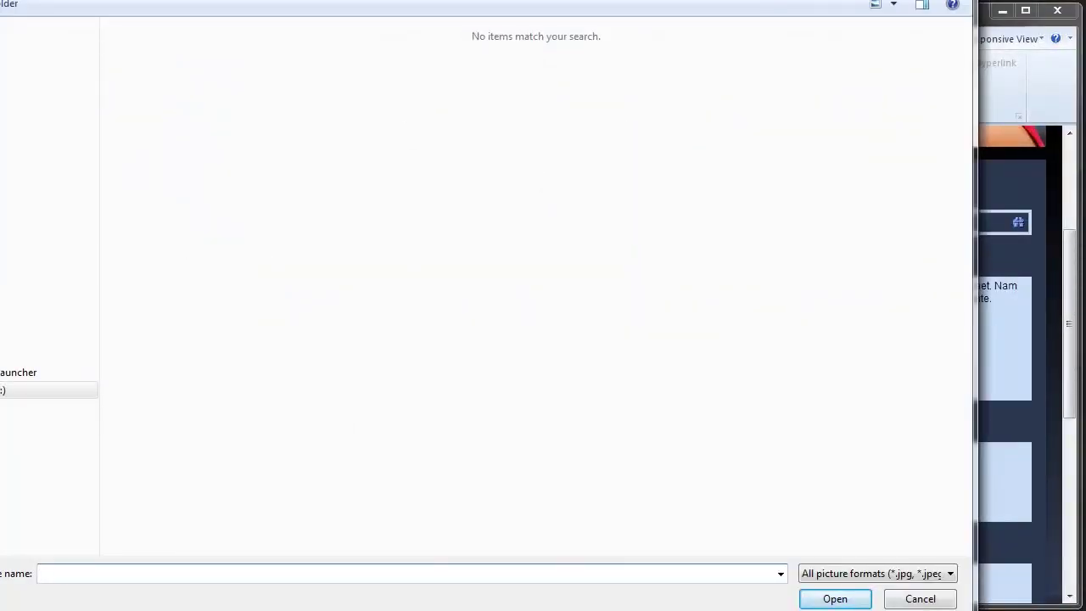
pyautogui.press('Escape')
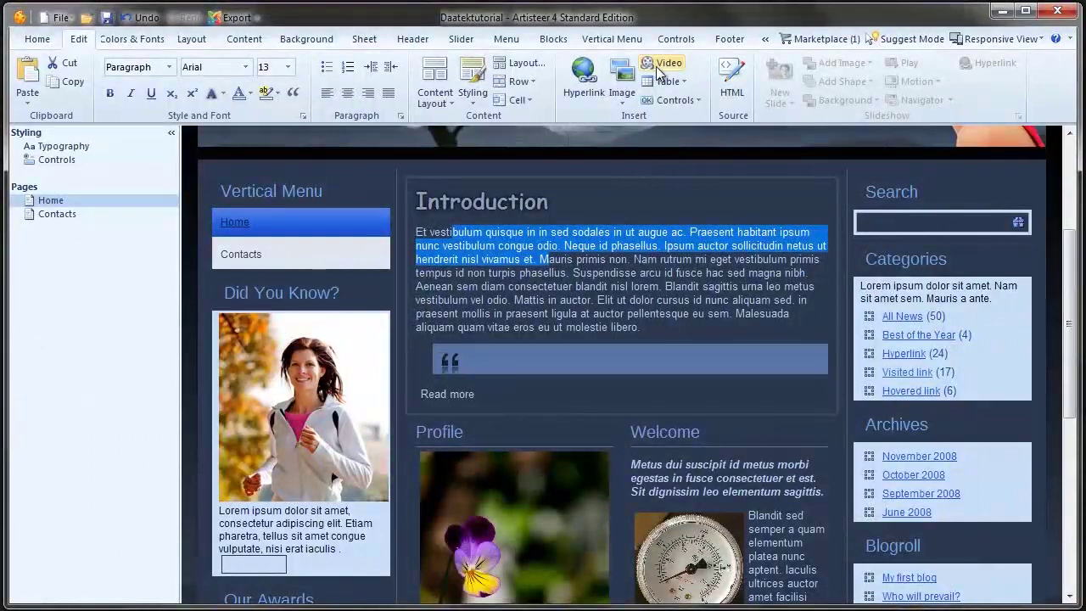
# Insert a 2x2 table between the quote block and the Read more text of the Introduction section.
pyautogui.click(498, 392)
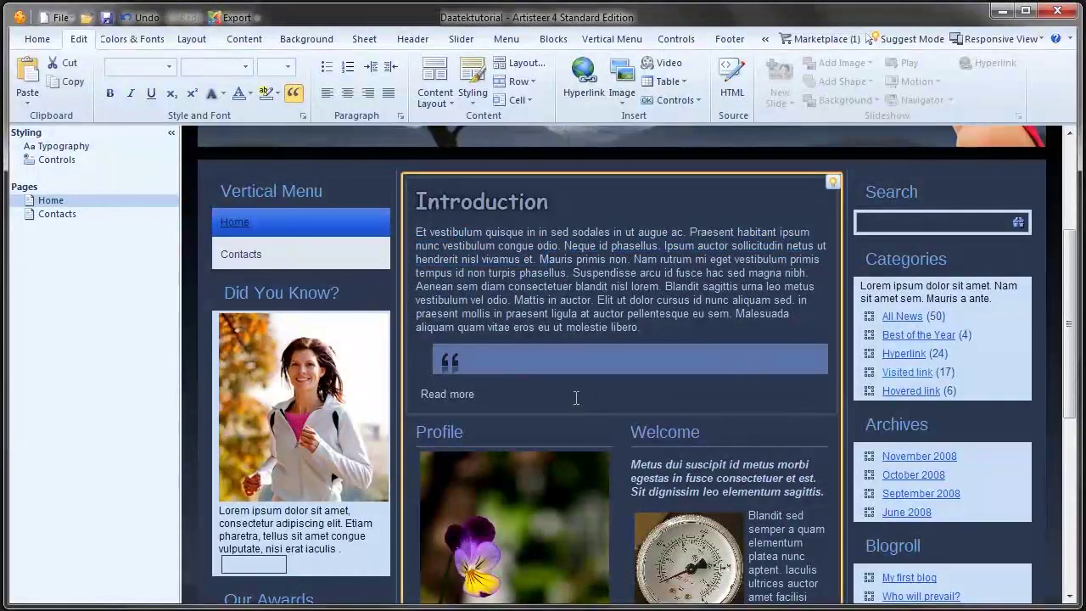
pyautogui.click(574, 396)
pyautogui.click(667, 81)
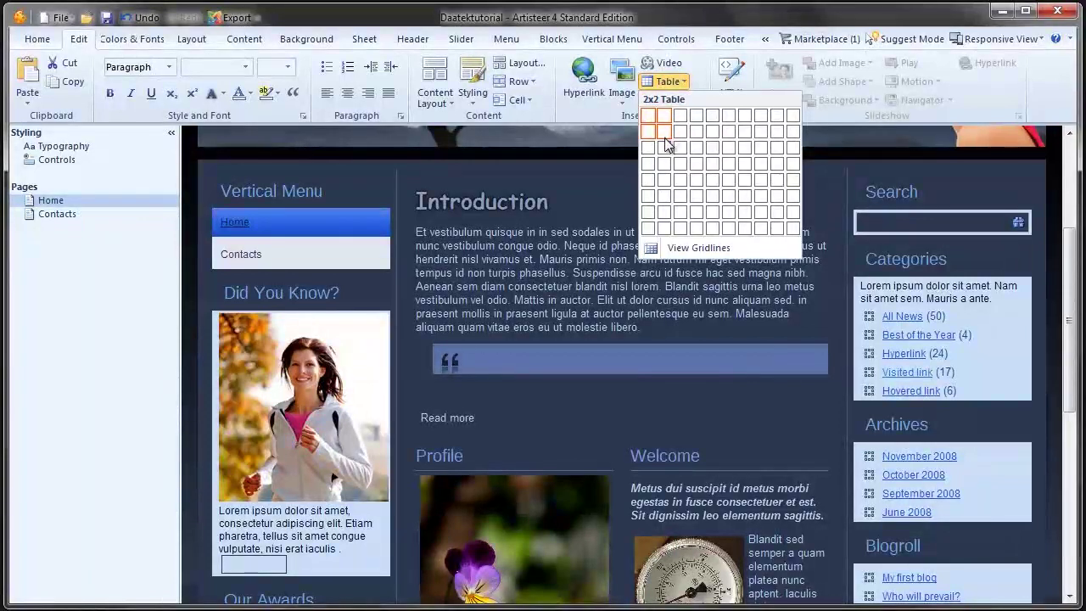
pyautogui.click(664, 135)
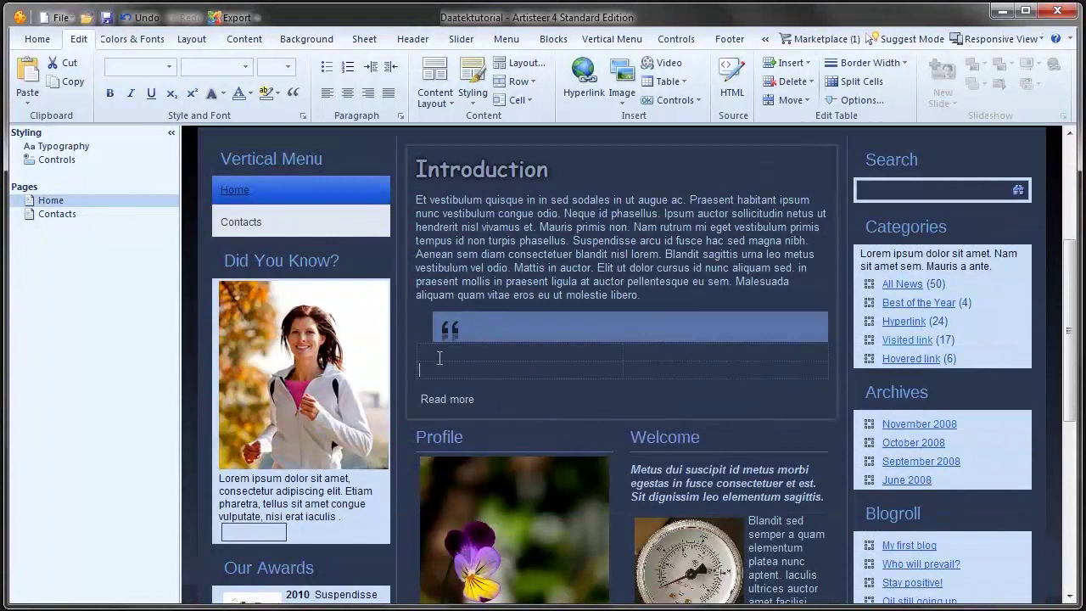
# Insert an Input control into the first cell of the new table and select it.
pyautogui.moveTo(440, 358); pyautogui.dragTo(646, 370)
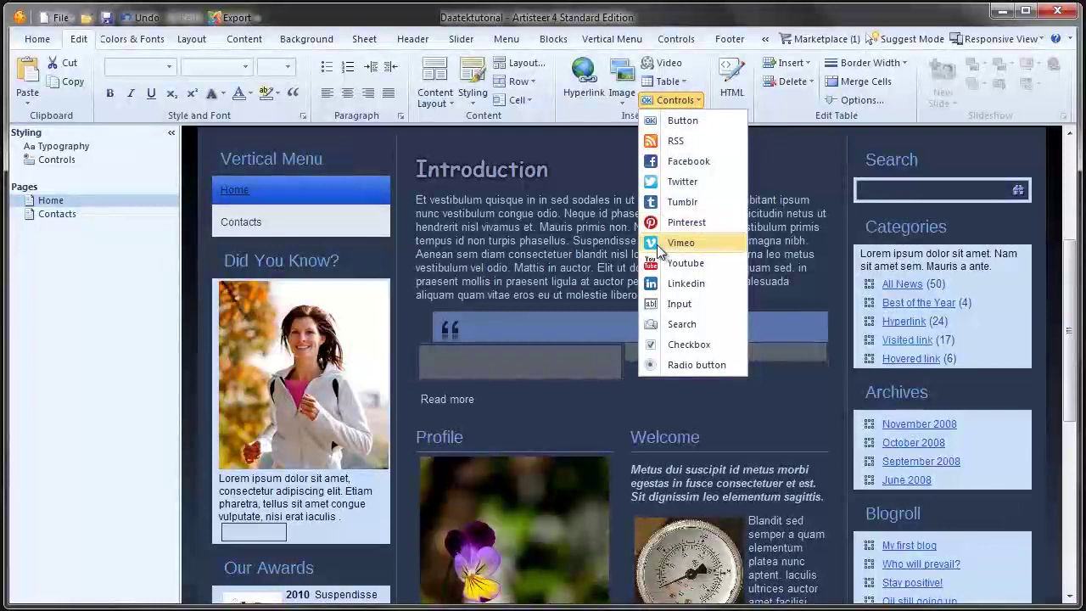
pyautogui.click(654, 304)
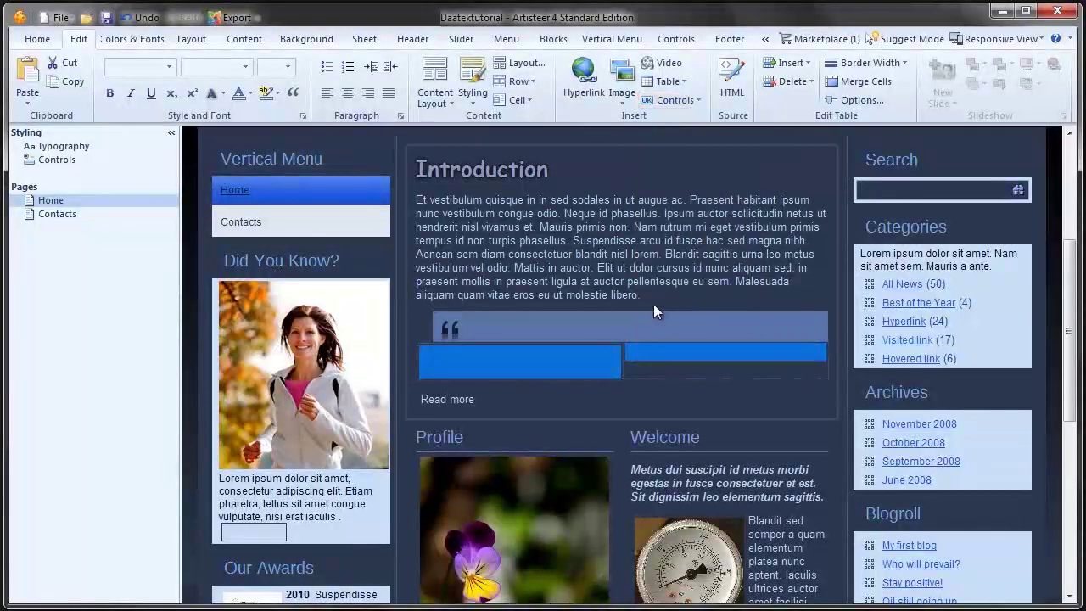
pyautogui.scroll(-2, 653, 303)
pyautogui.click(587, 267)
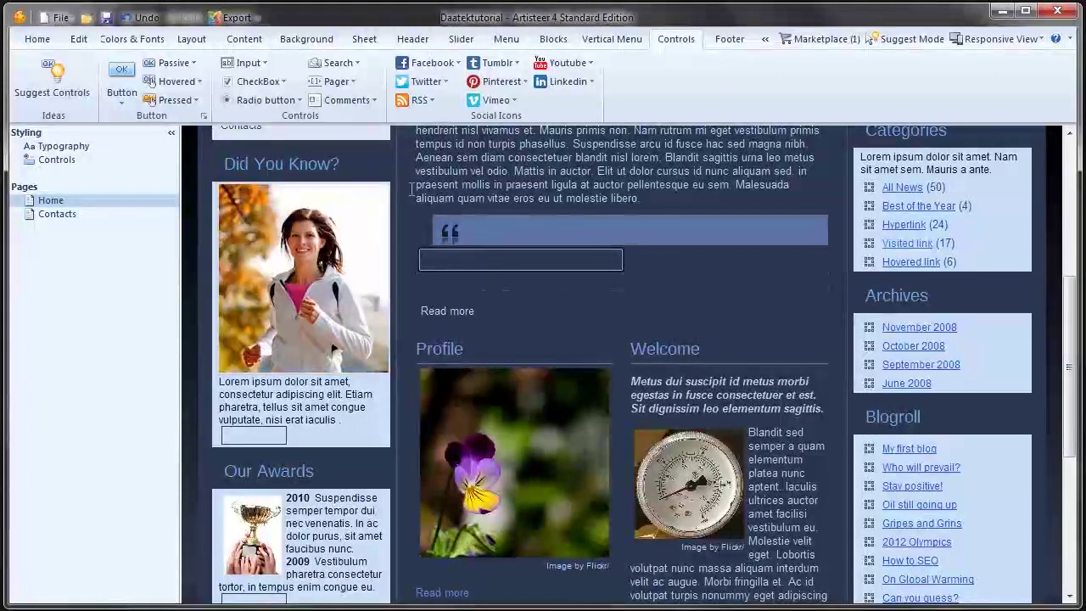
# View the HTML source of the Introduction cell and close the editor.
pyautogui.click(85, 43)
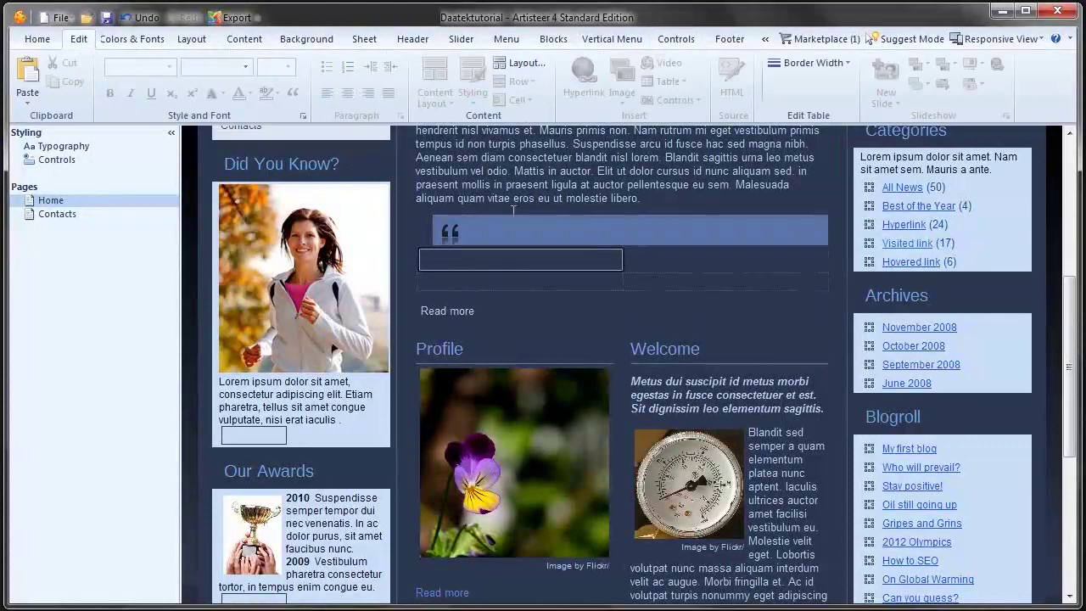
pyautogui.click(735, 90)
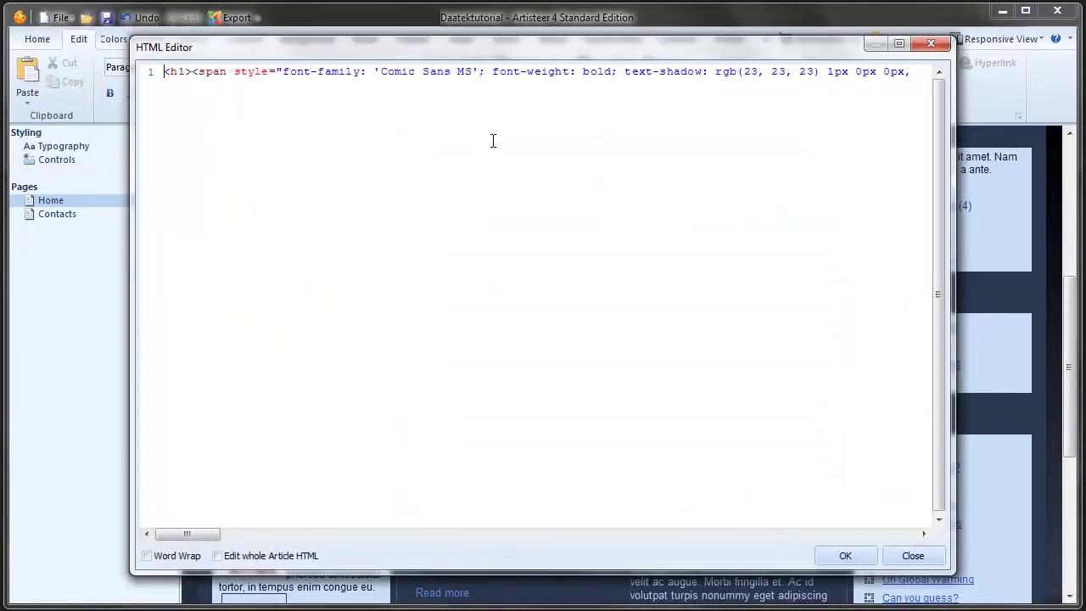
pyautogui.click(921, 44)
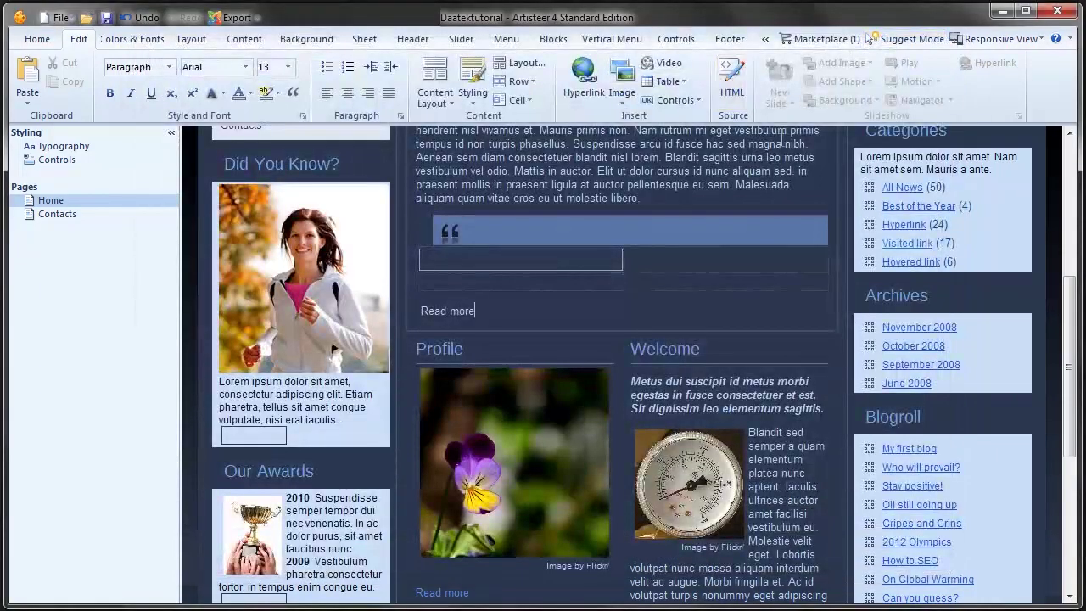
# Select the Introduction heading and its paragraph and inspect their code in the HTML Editor.
pyautogui.scroll(2, 600, 300)
pyautogui.scroll(-1, 602, 303)
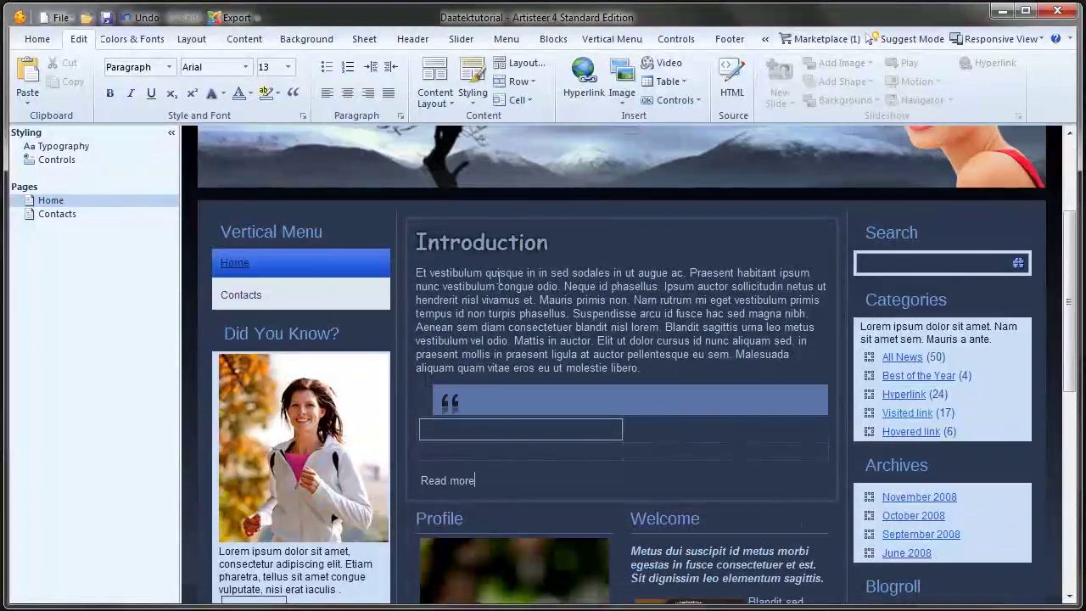
pyautogui.moveTo(418, 244); pyautogui.dragTo(660, 369)
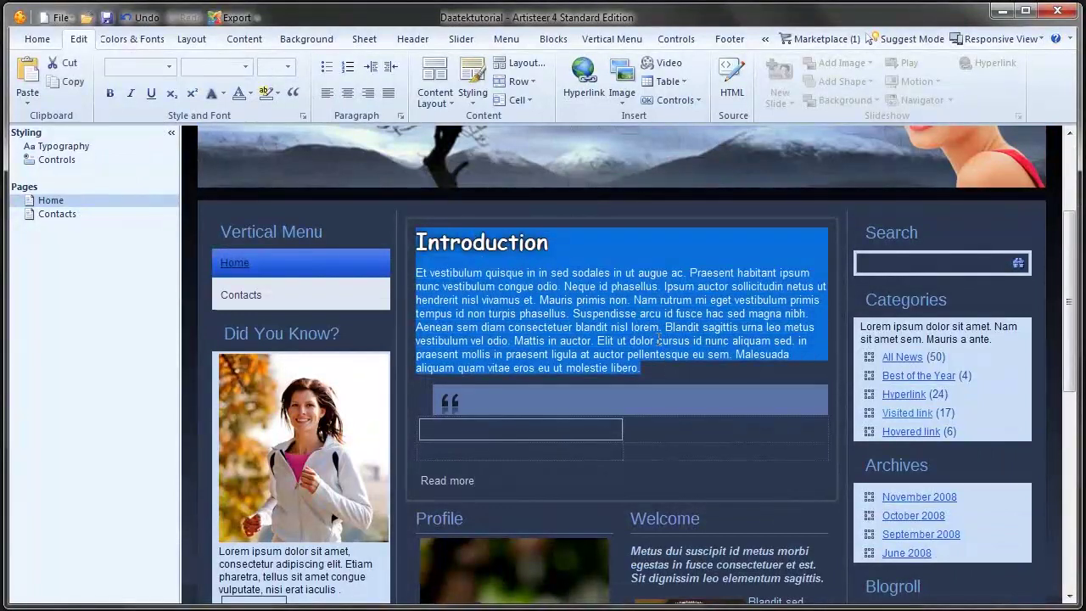
pyautogui.click(731, 88)
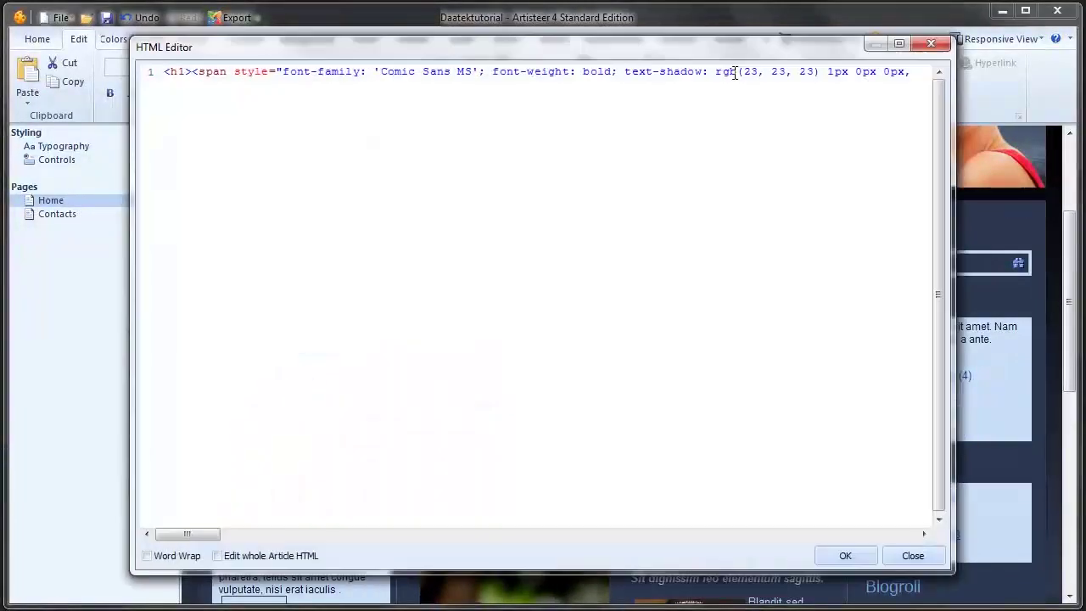
pyautogui.moveTo(213, 534); pyautogui.dragTo(616, 222)
pyautogui.click(846, 555)
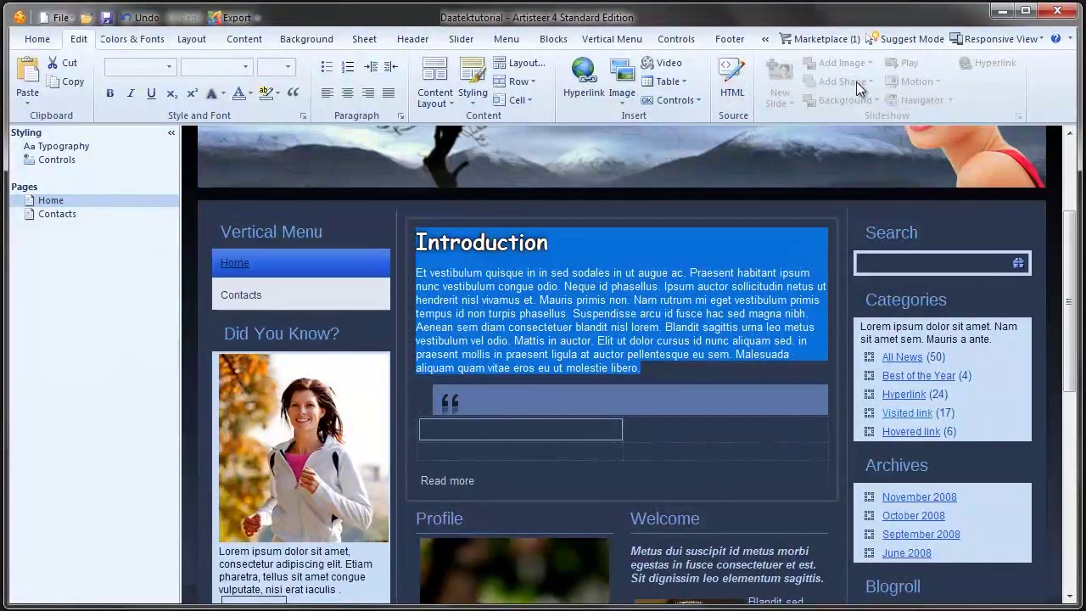
pyautogui.click(461, 242)
# Review the whole Home page from the header down to the Profile, Welcome and sidebar blocks.
pyautogui.scroll(2, 461, 243)
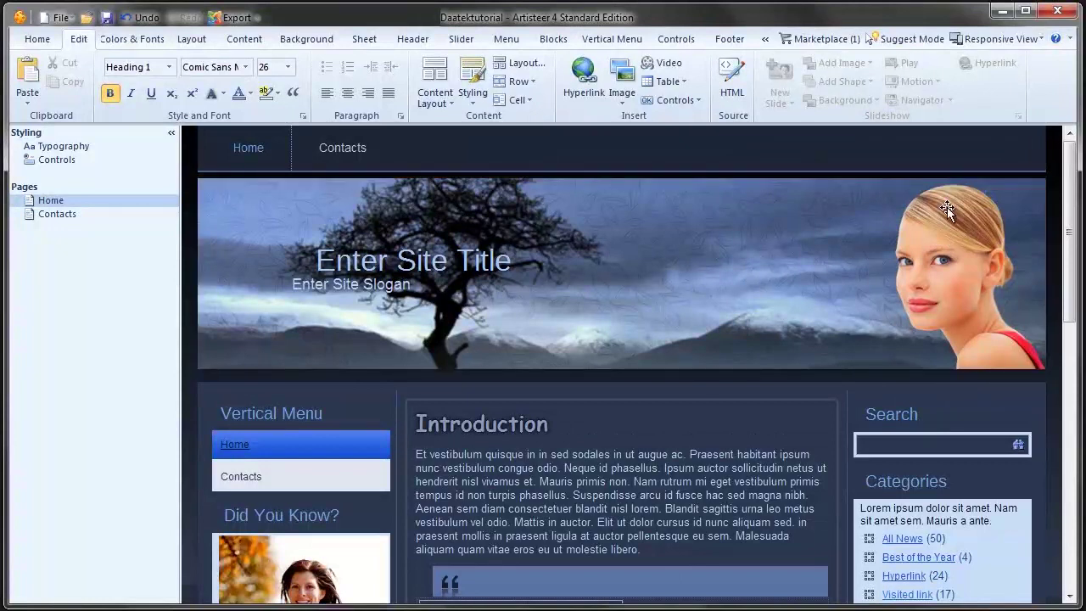
pyautogui.scroll(-2, 675, 281)
pyautogui.scroll(2, 681, 284)
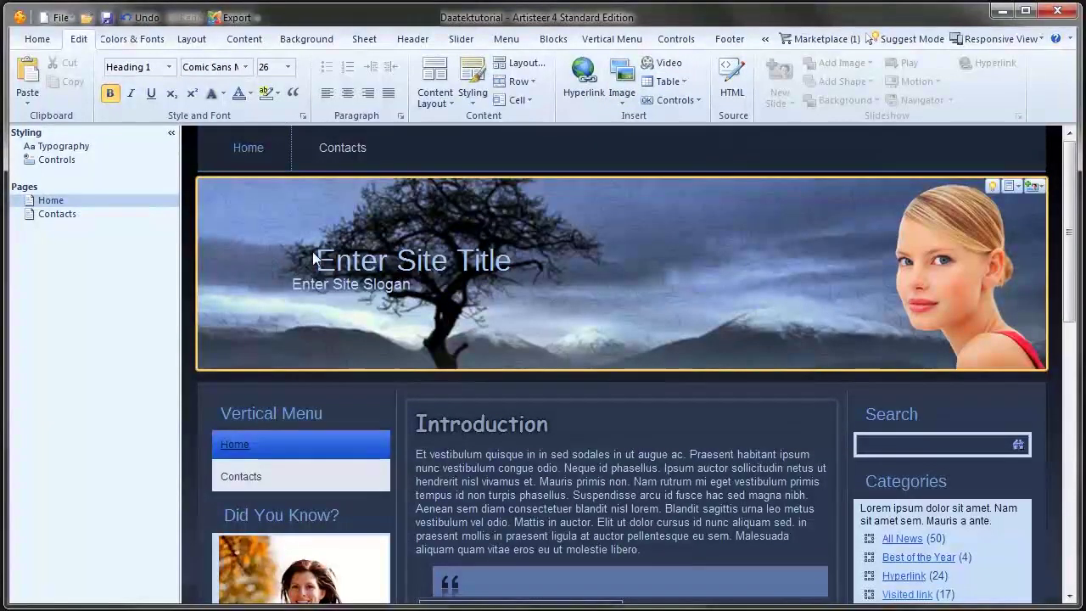
pyautogui.scroll(-3, 547, 354)
pyautogui.scroll(-3, 547, 353)
pyautogui.scroll(5, 547, 352)
pyautogui.scroll(-5, 549, 349)
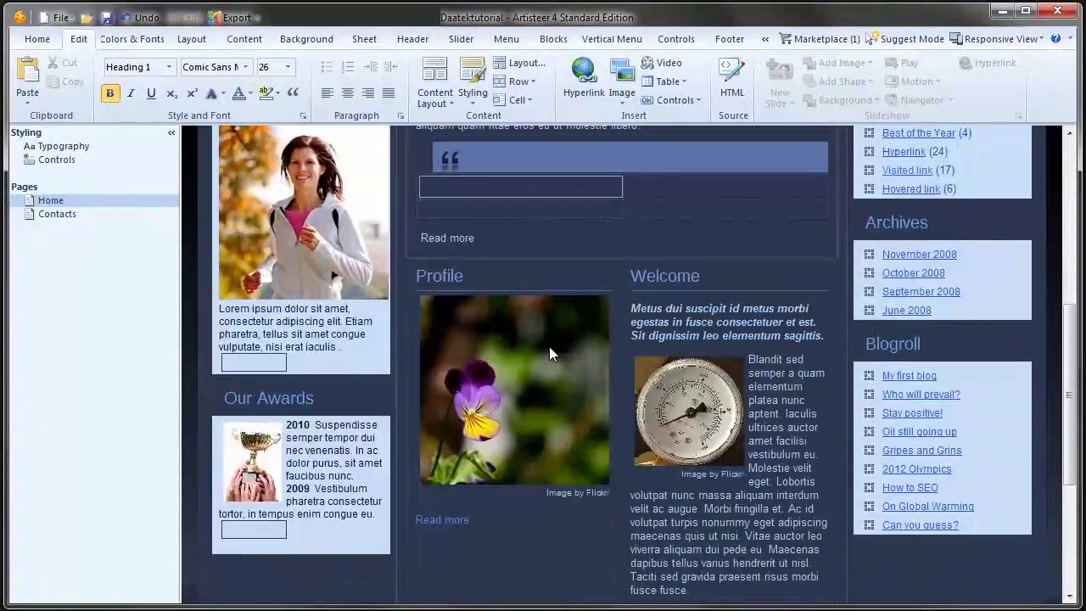
pyautogui.scroll(4, 548, 350)
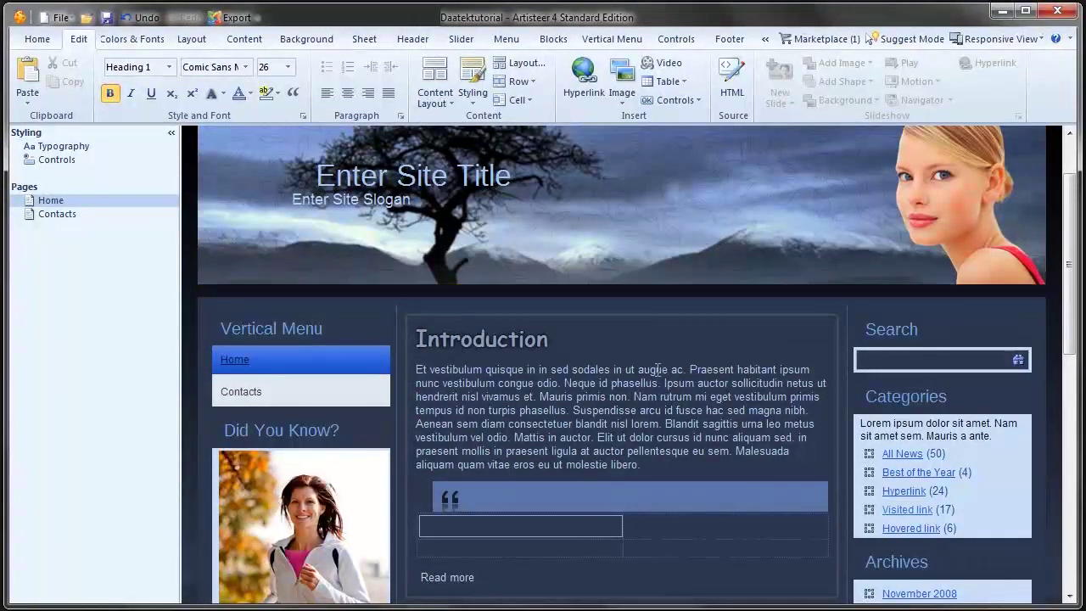
pyautogui.scroll(3, 597, 410)
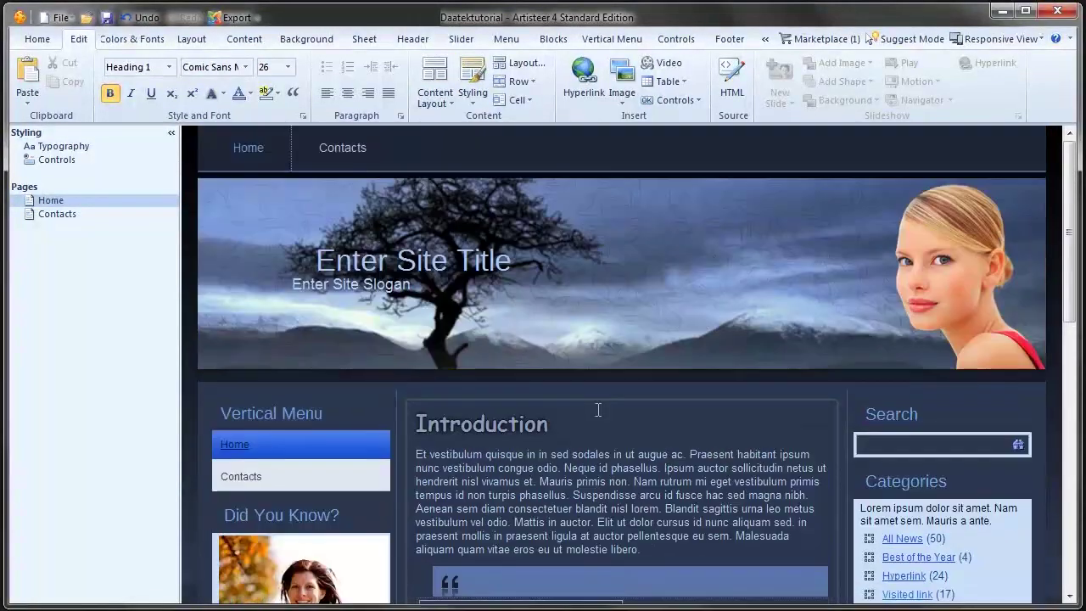